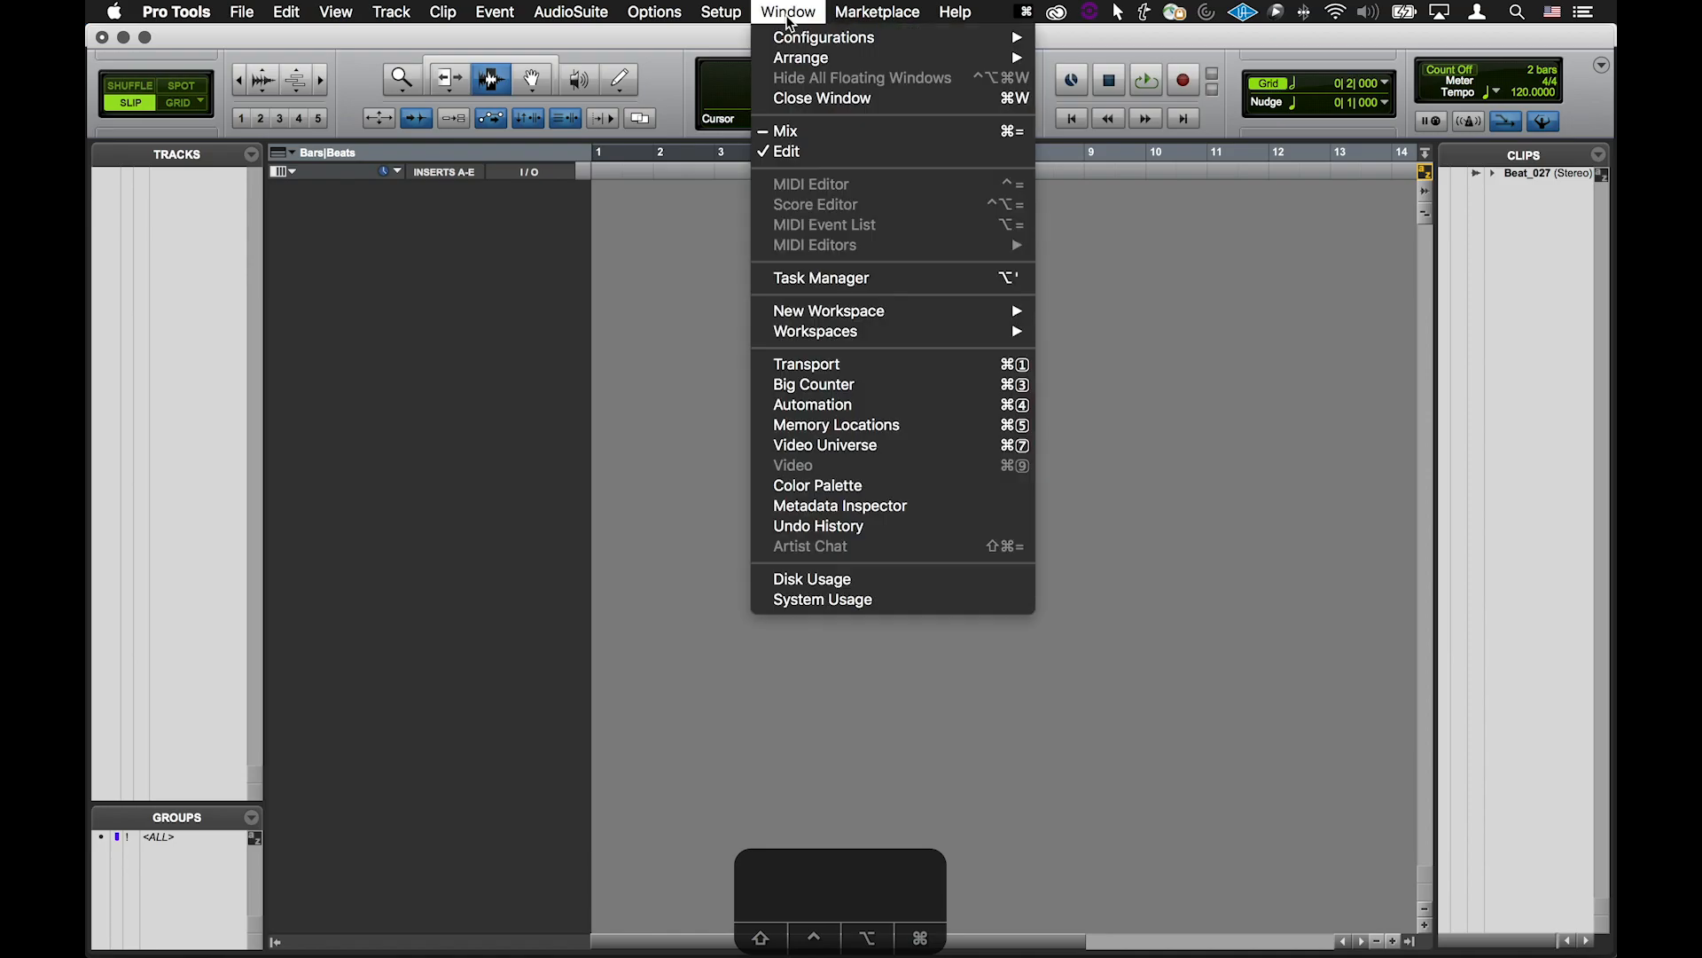
Open the Workspace browser and select Beat_027.wav in the Drum Tools 005 Pure Analogue Perc folder
{"action": "mouse_move", "coordinate": [838, 332]}
{"action": "left_click", "coordinate": [1181, 425]}
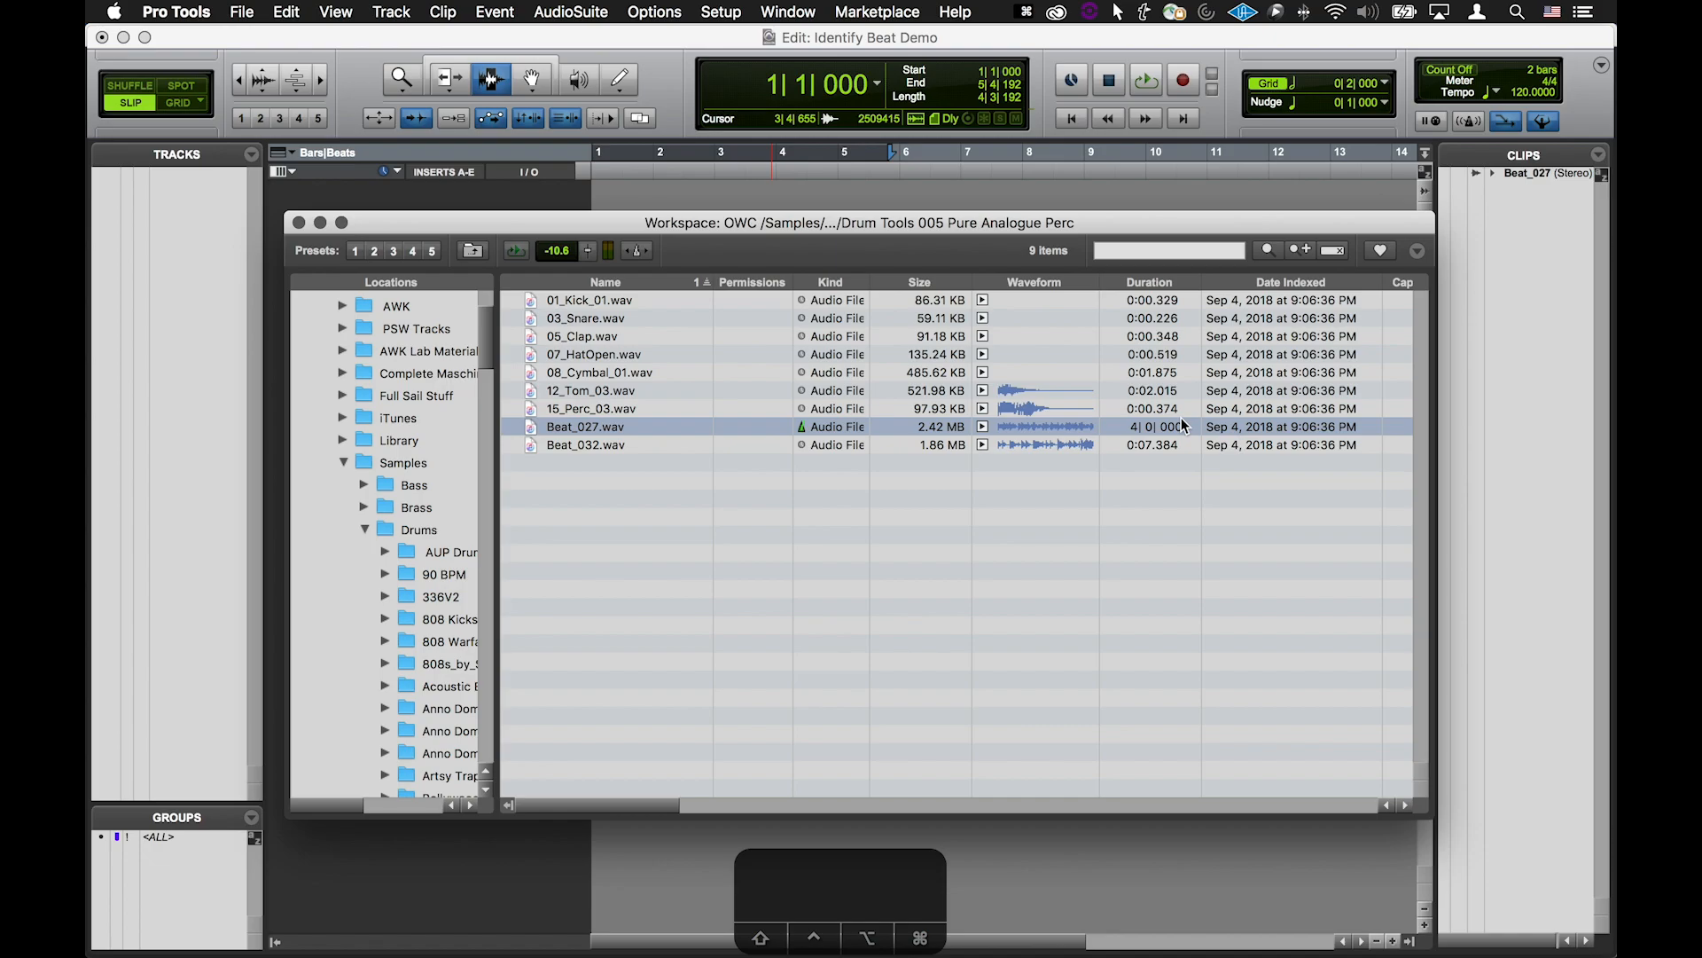
Check the preview volume and toggle the preview conform-to-tempo button on and off
{"action": "left_click", "coordinate": [585, 252]}
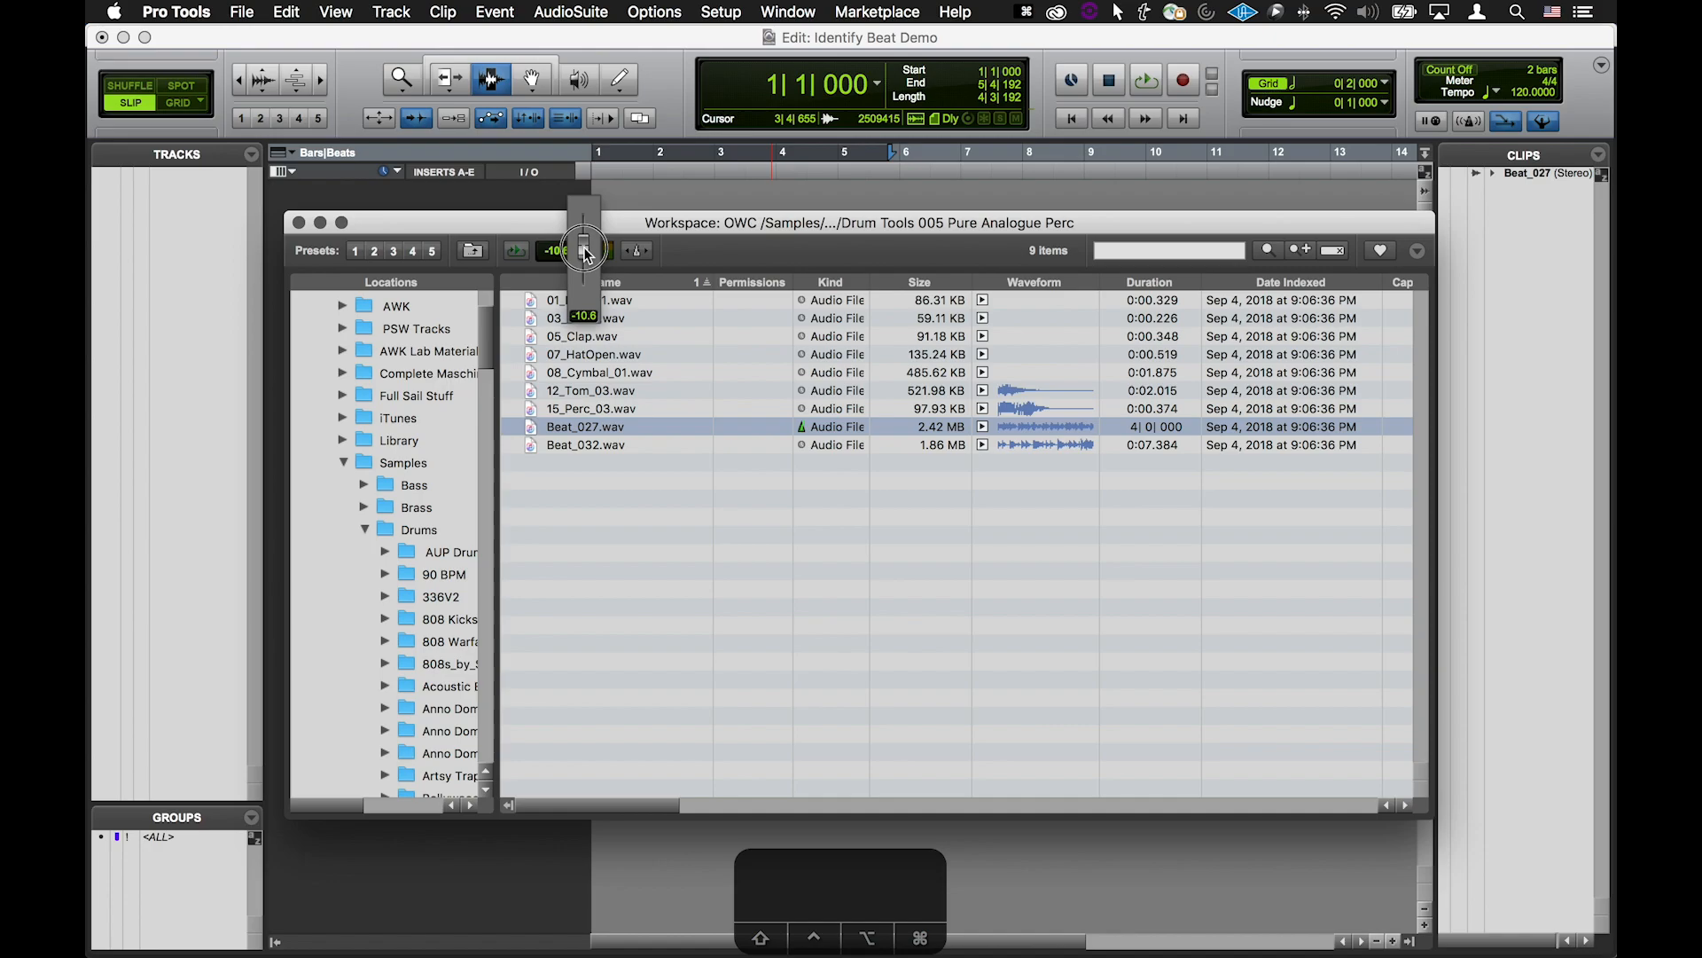
{"action": "left_click", "coordinate": [638, 252]}
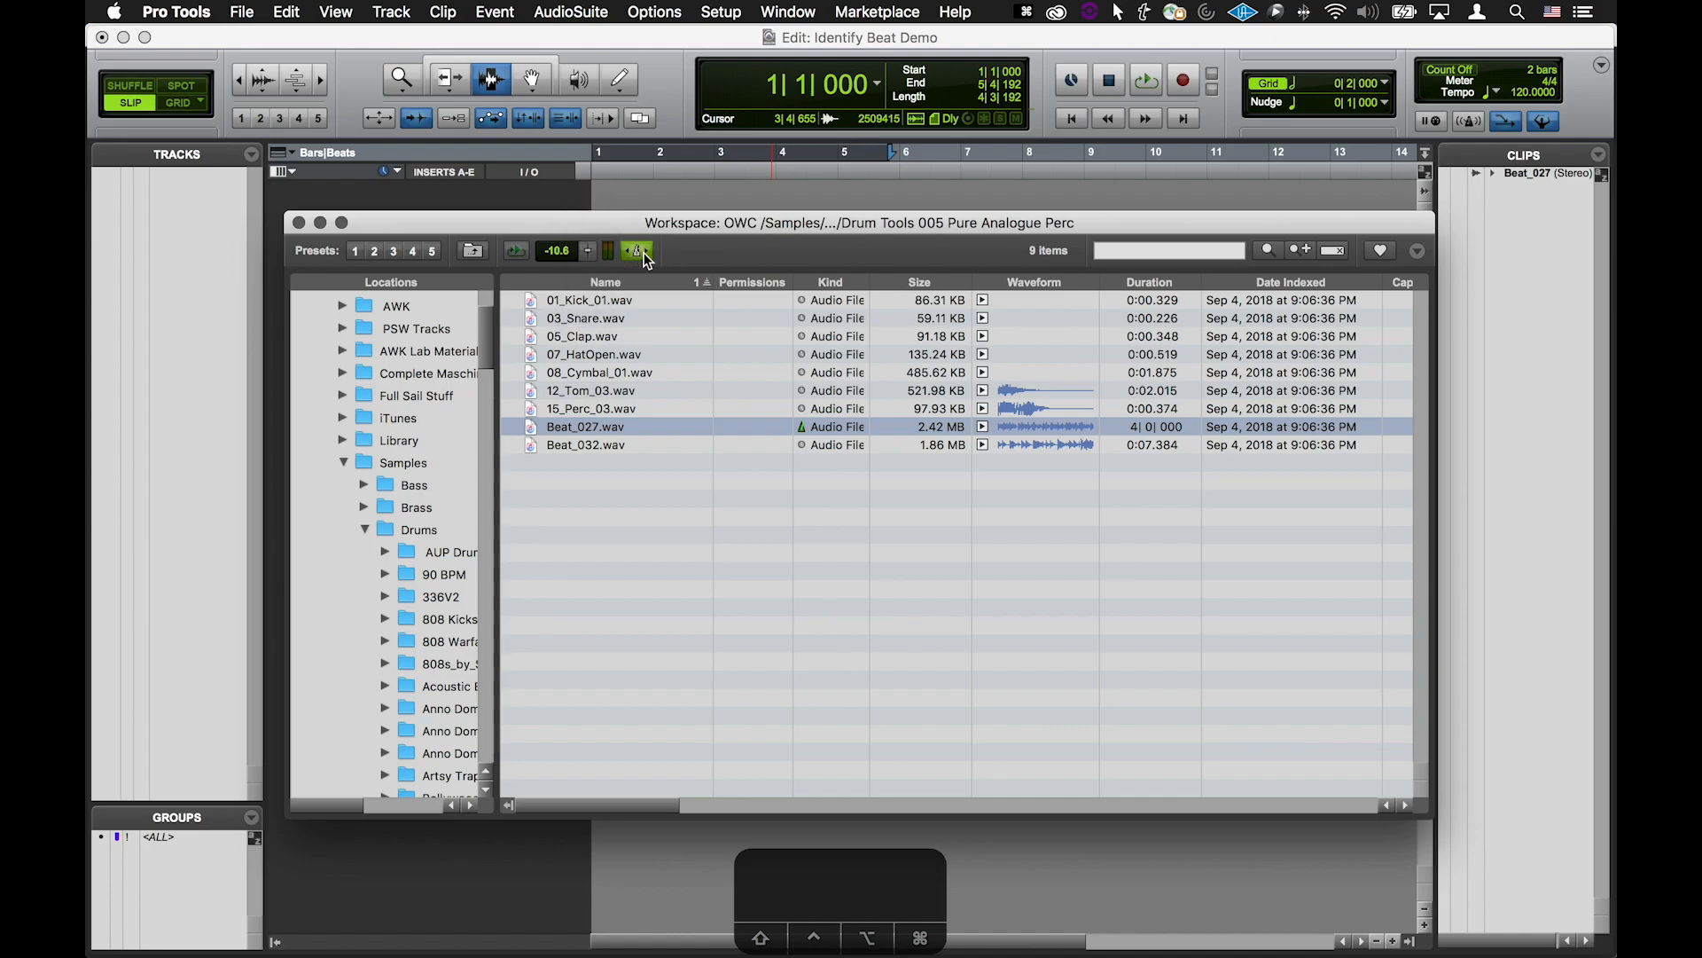
{"action": "left_click", "coordinate": [640, 252]}
Toggle the Spacebar Toggles File Preview option and preview Beat_027.wav
{"action": "left_click", "coordinate": [1417, 252]}
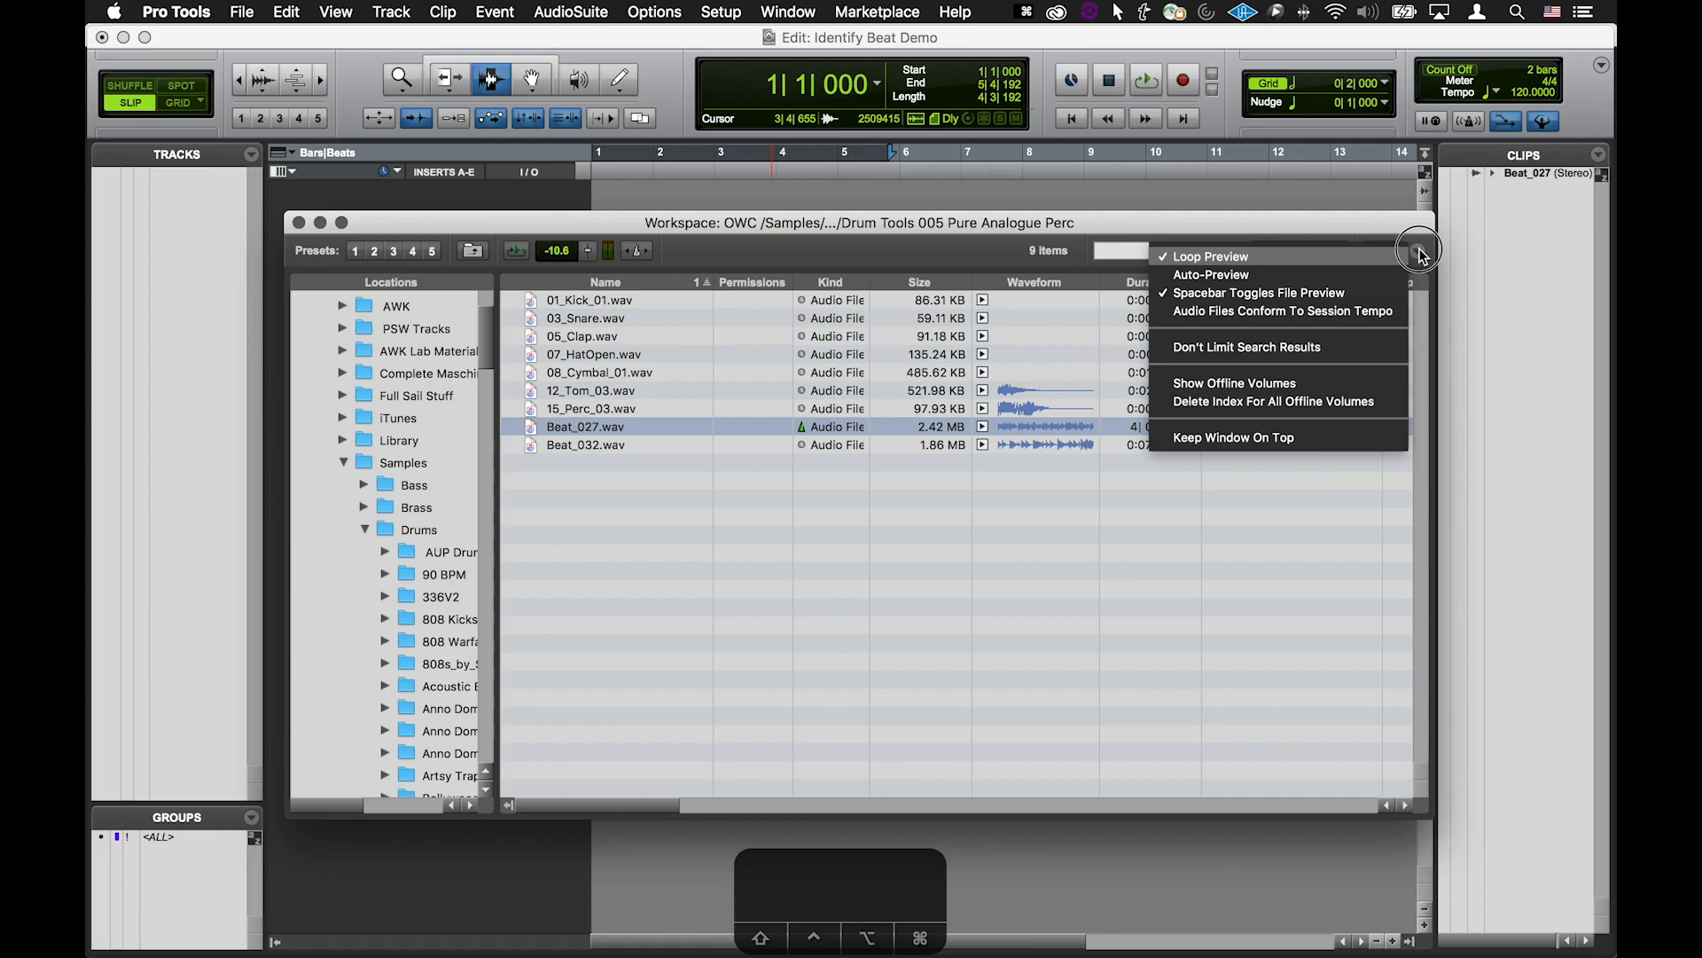
{"action": "left_click", "coordinate": [1245, 293]}
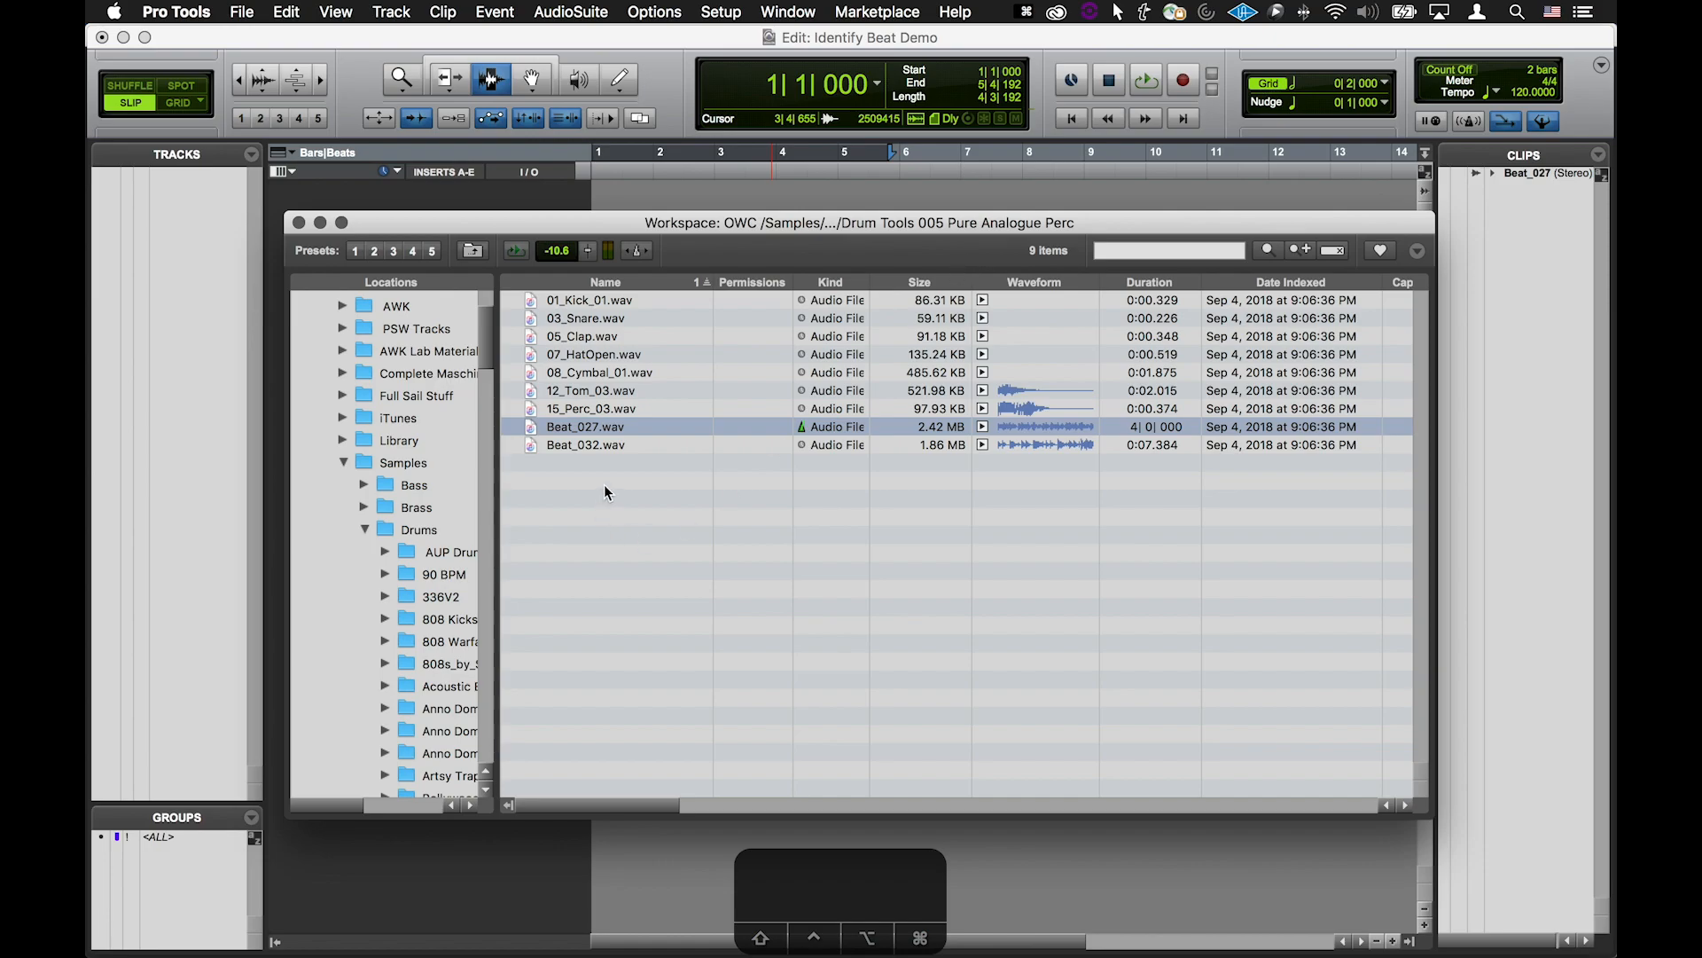
{"action": "key", "text": "space"}
Drag Beat_027.wav into the session as a new track without importing its original tempo
{"action": "left_click_drag", "start_coordinate": [592, 426], "coordinate": [184, 305]}
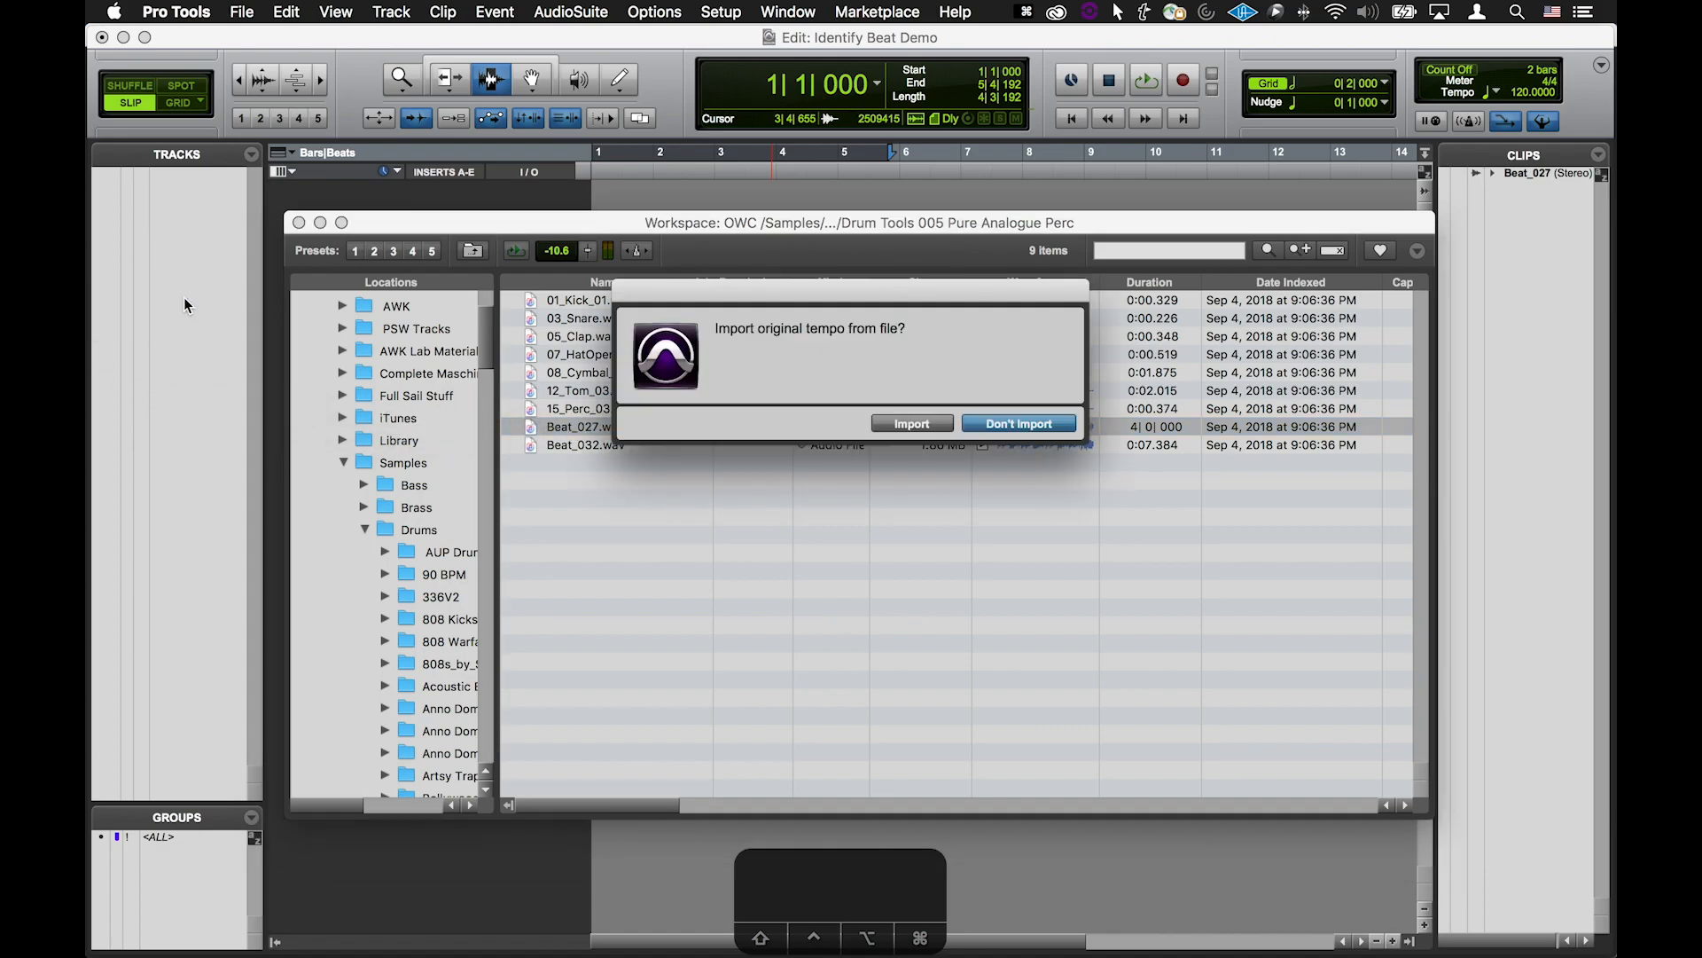
{"action": "left_click", "coordinate": [1038, 422]}
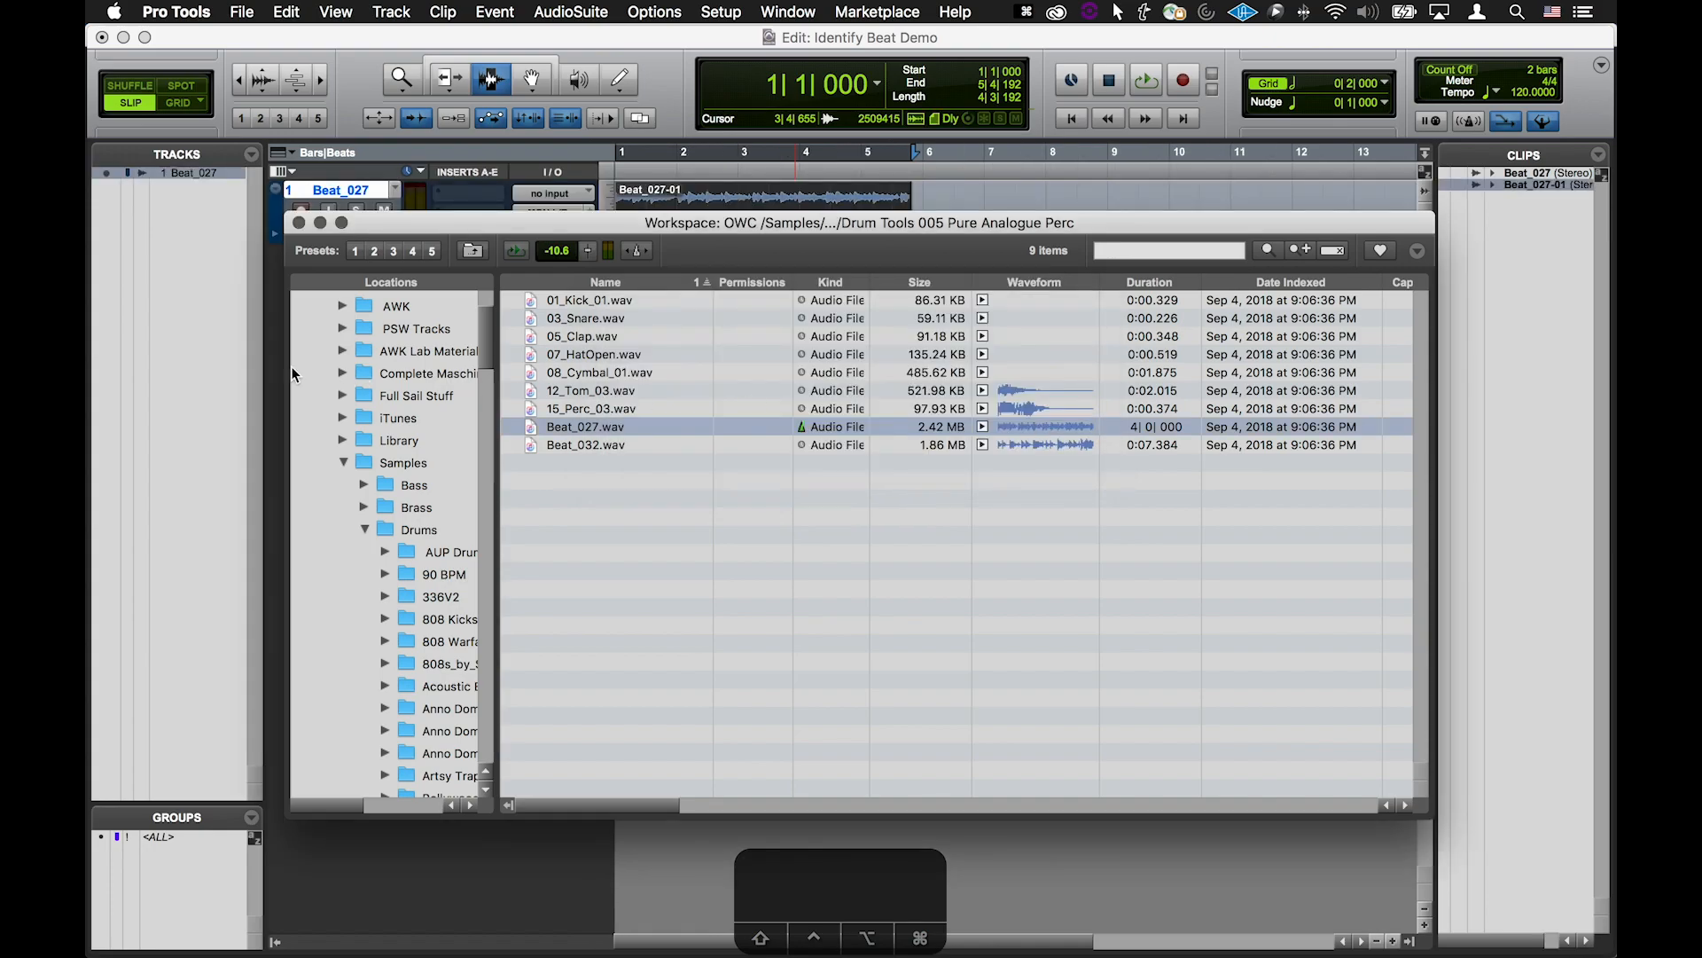
Close the Workspace browser and lower the Beat_027 track volume to -12.5 dB
{"action": "left_click", "coordinate": [204, 360]}
{"action": "left_click_drag", "start_coordinate": [364, 246], "coordinate": [351, 570]}
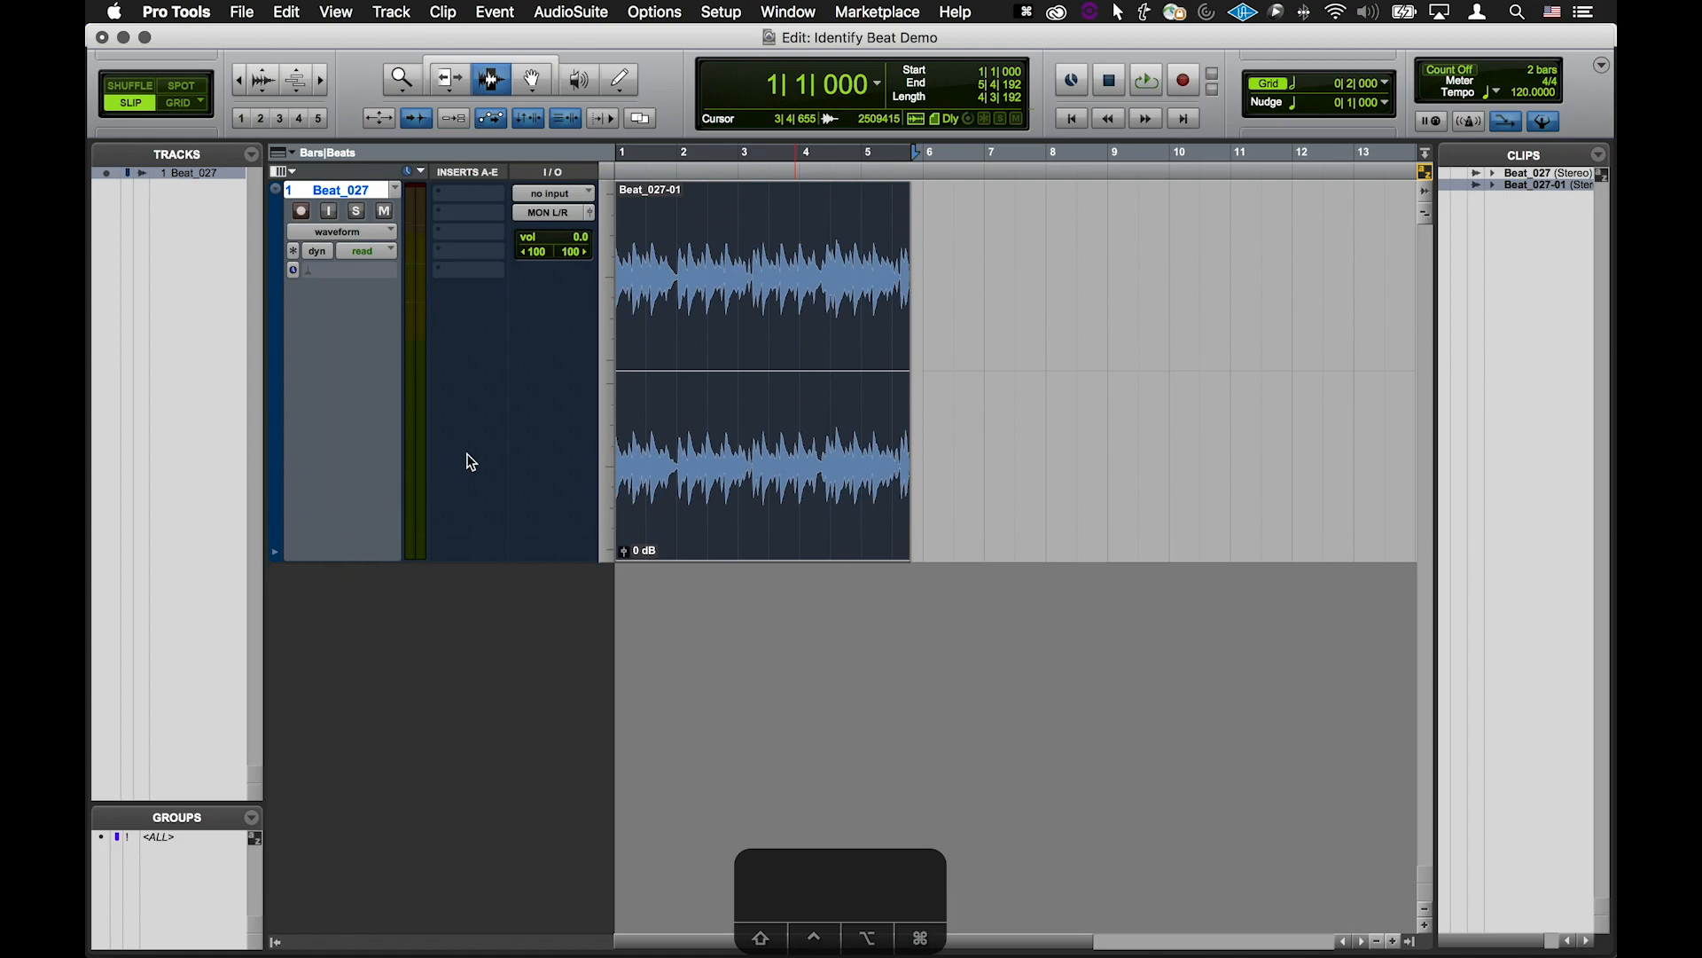
{"action": "left_click_drag", "start_coordinate": [583, 238], "coordinate": [578, 259]}
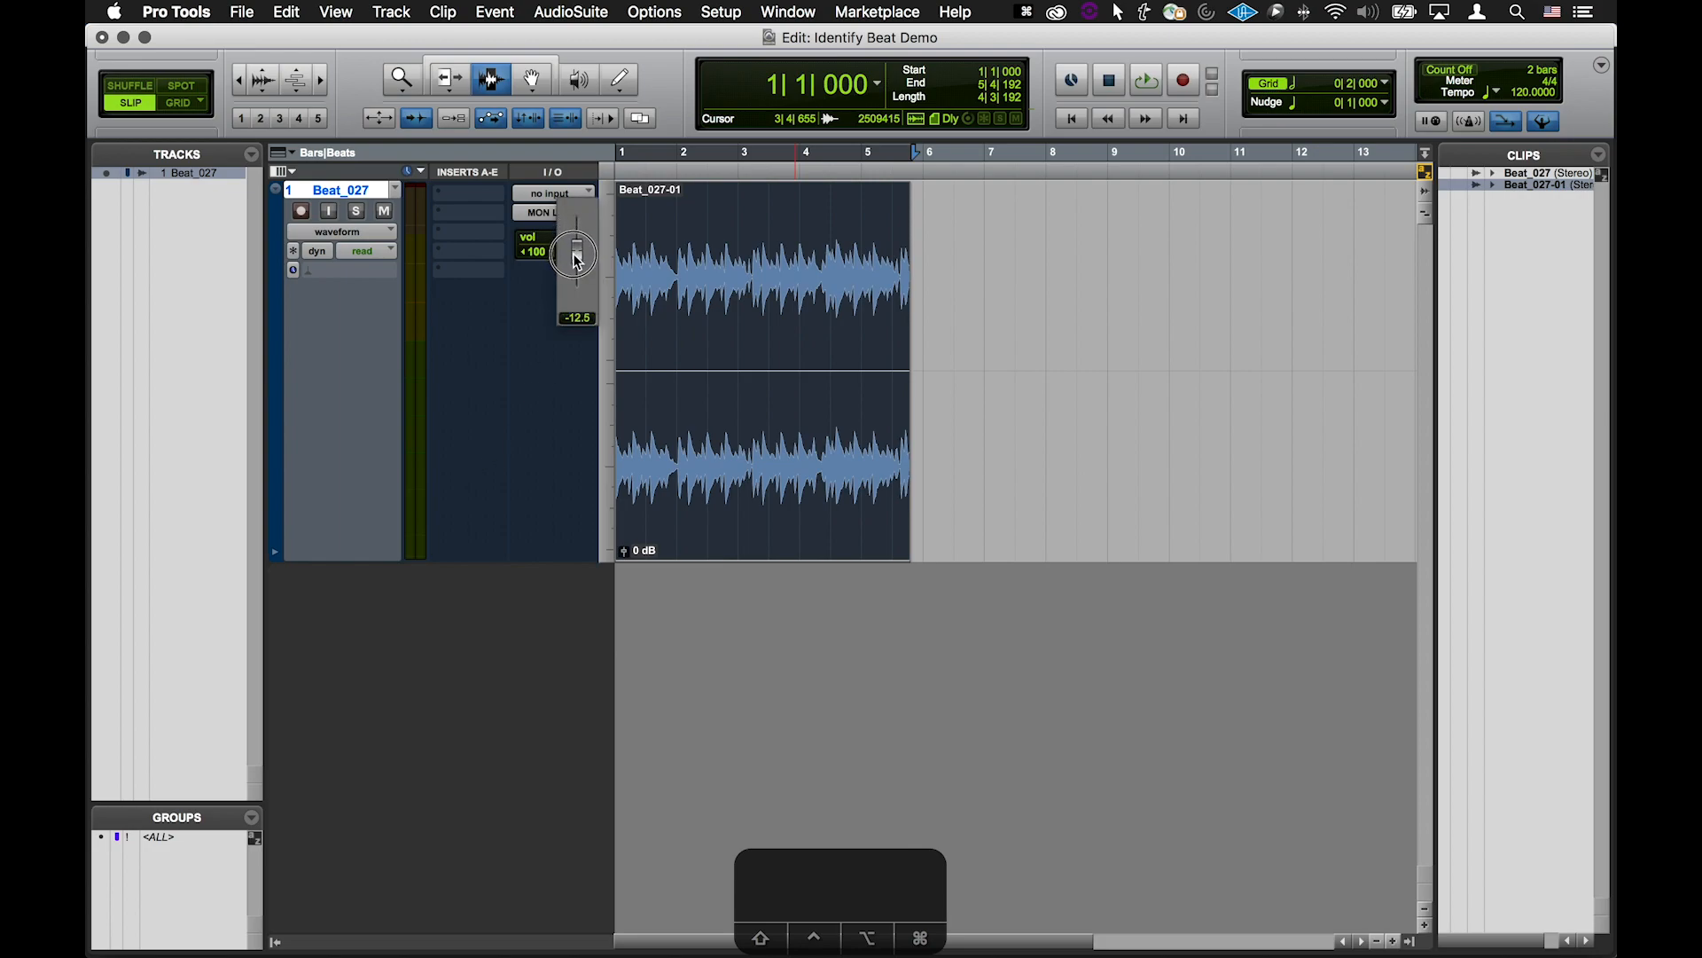
{"action": "left_click_drag", "start_coordinate": [577, 259], "coordinate": [577, 259]}
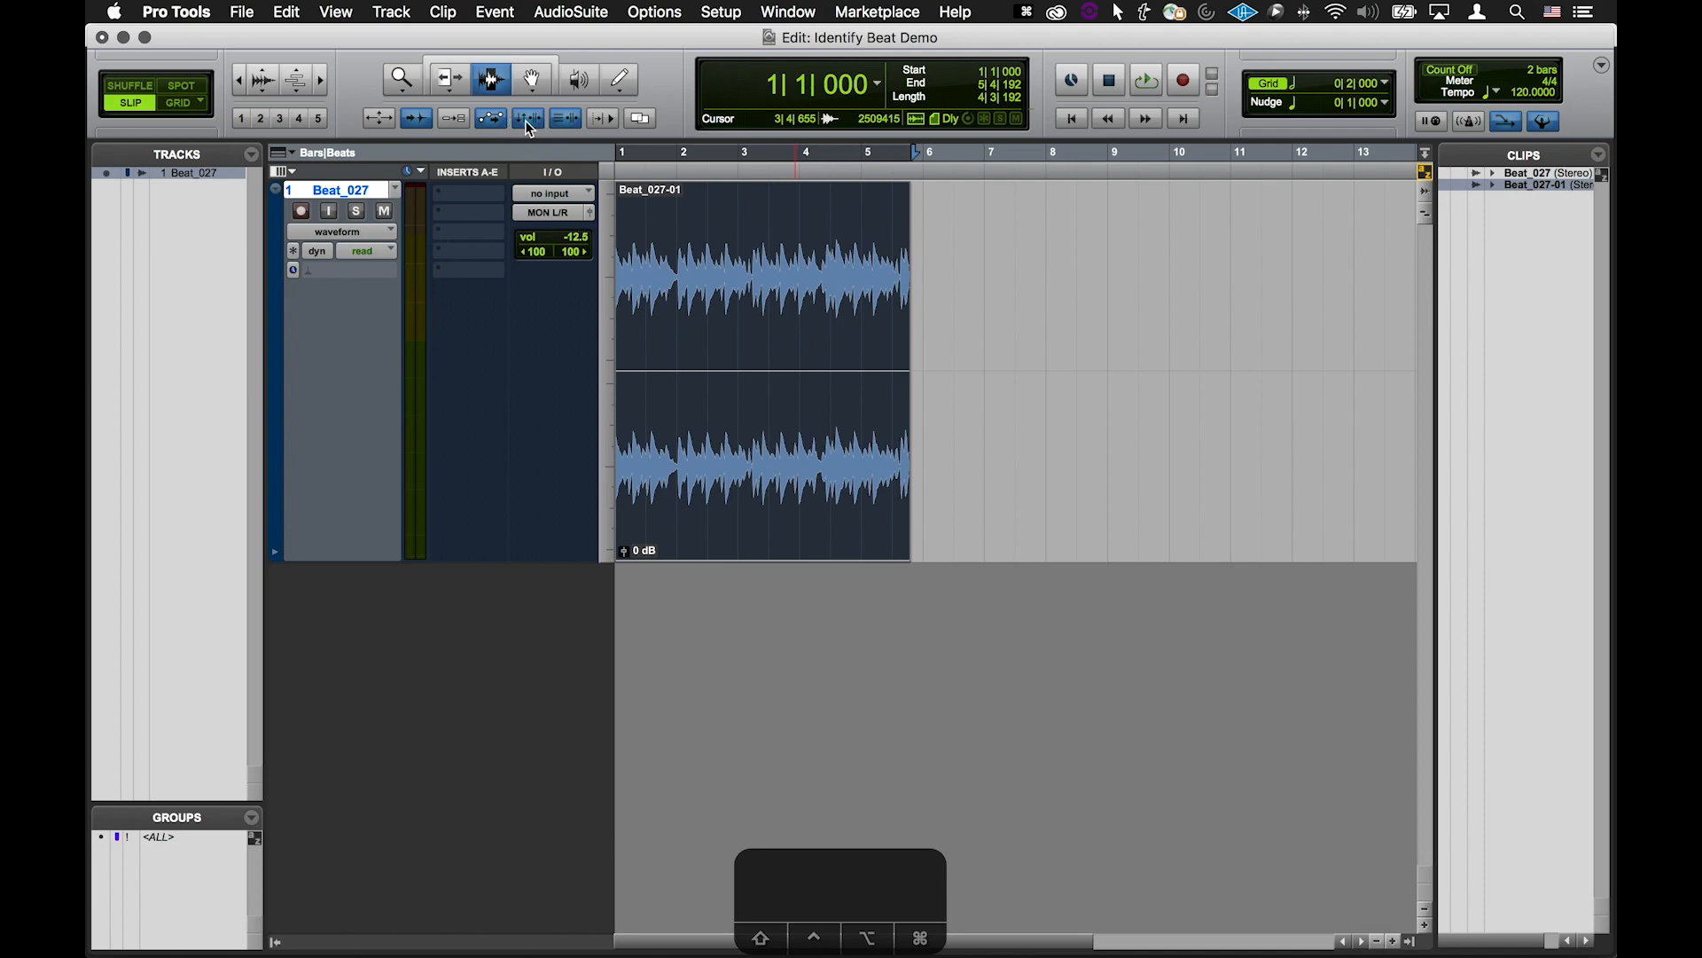
Show the Tempo, Meter and Key rulers above the tracks
{"action": "left_click", "coordinate": [610, 122]}
{"action": "left_click", "coordinate": [611, 122]}
{"action": "left_click", "coordinate": [1566, 122]}
{"action": "left_click", "coordinate": [282, 158]}
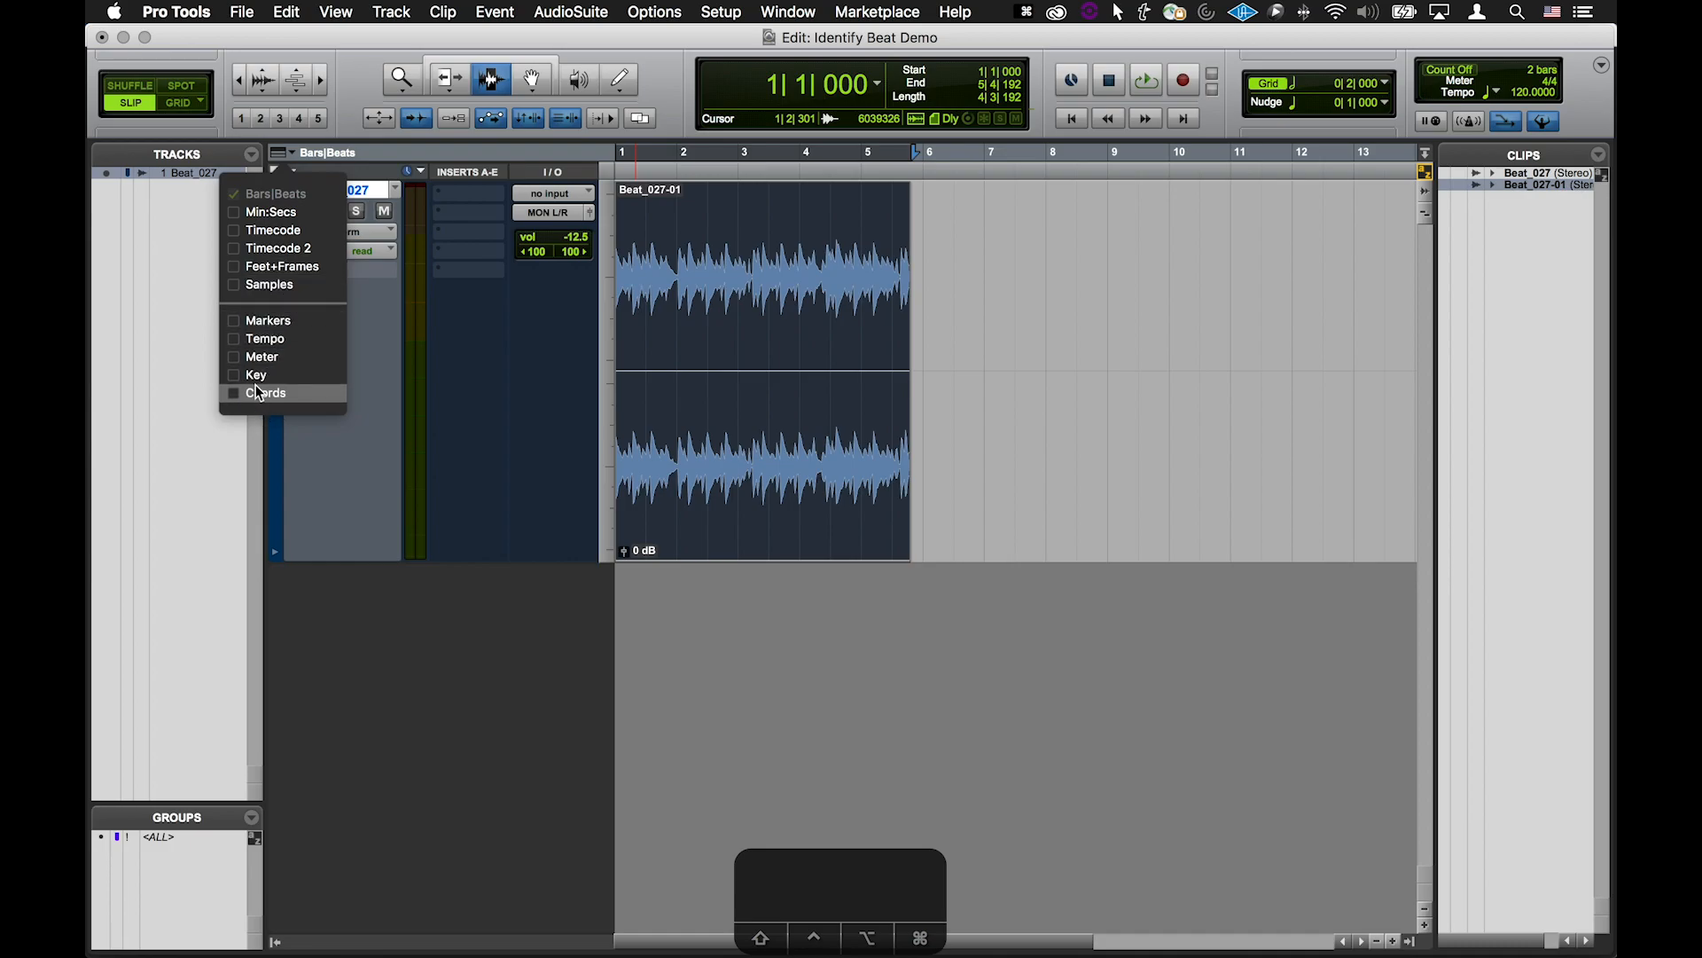
{"action": "left_click", "coordinate": [236, 338]}
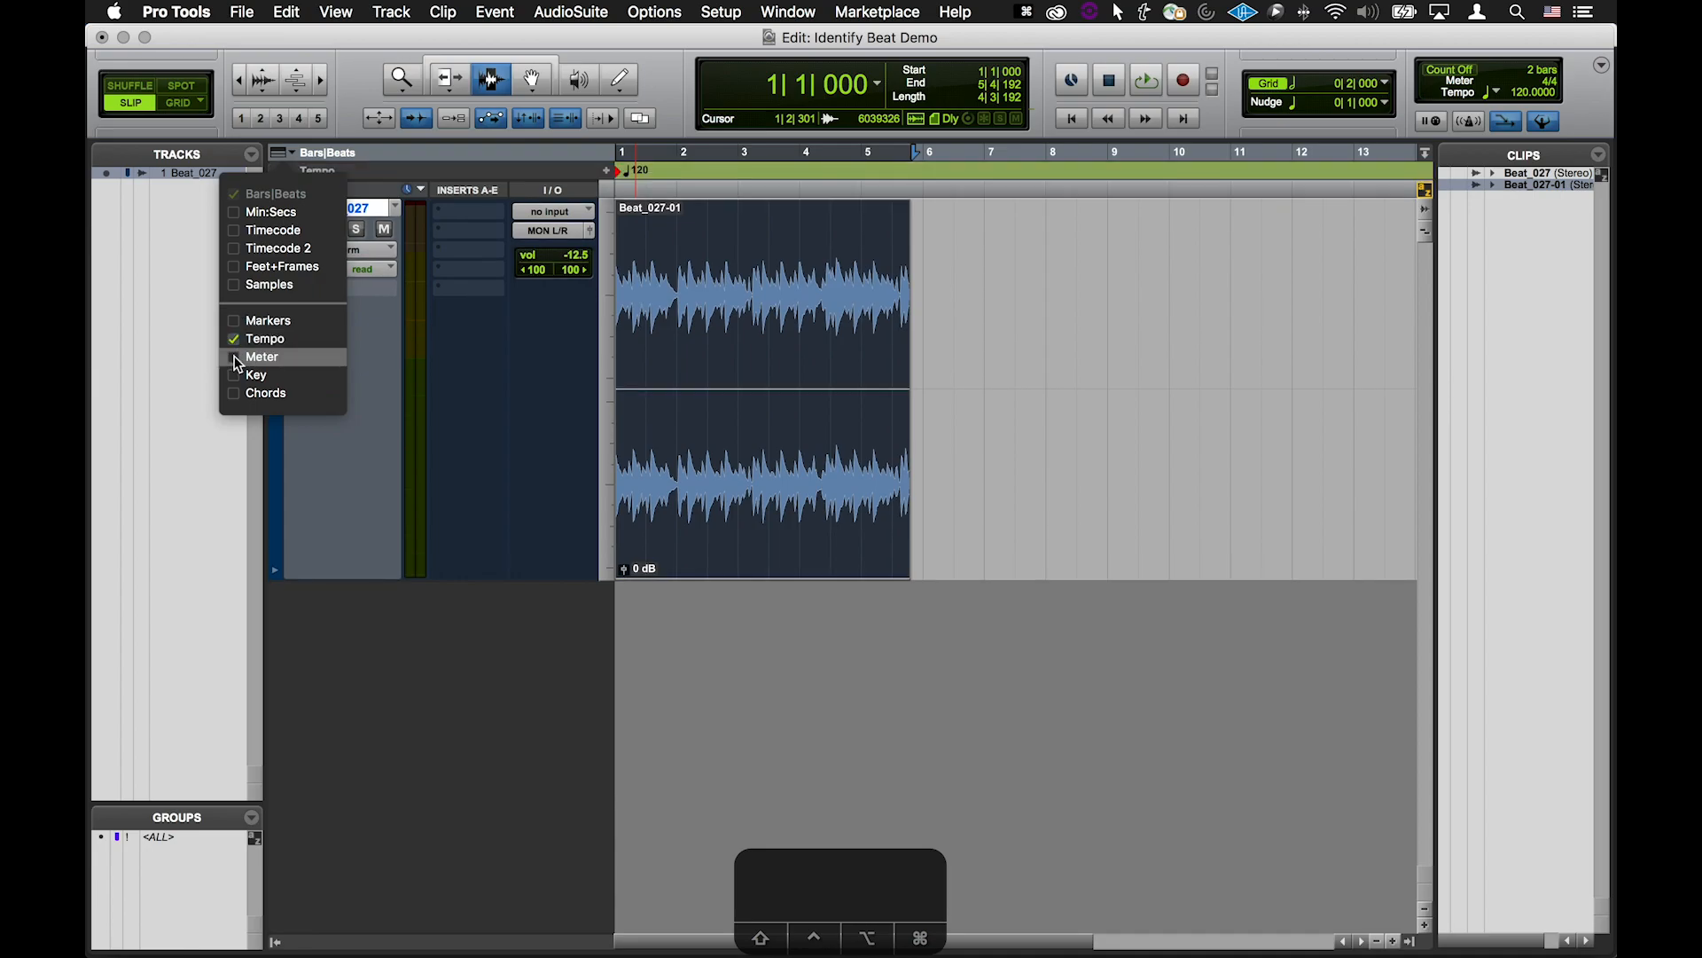
{"action": "left_click", "coordinate": [238, 357]}
{"action": "left_click", "coordinate": [238, 375]}
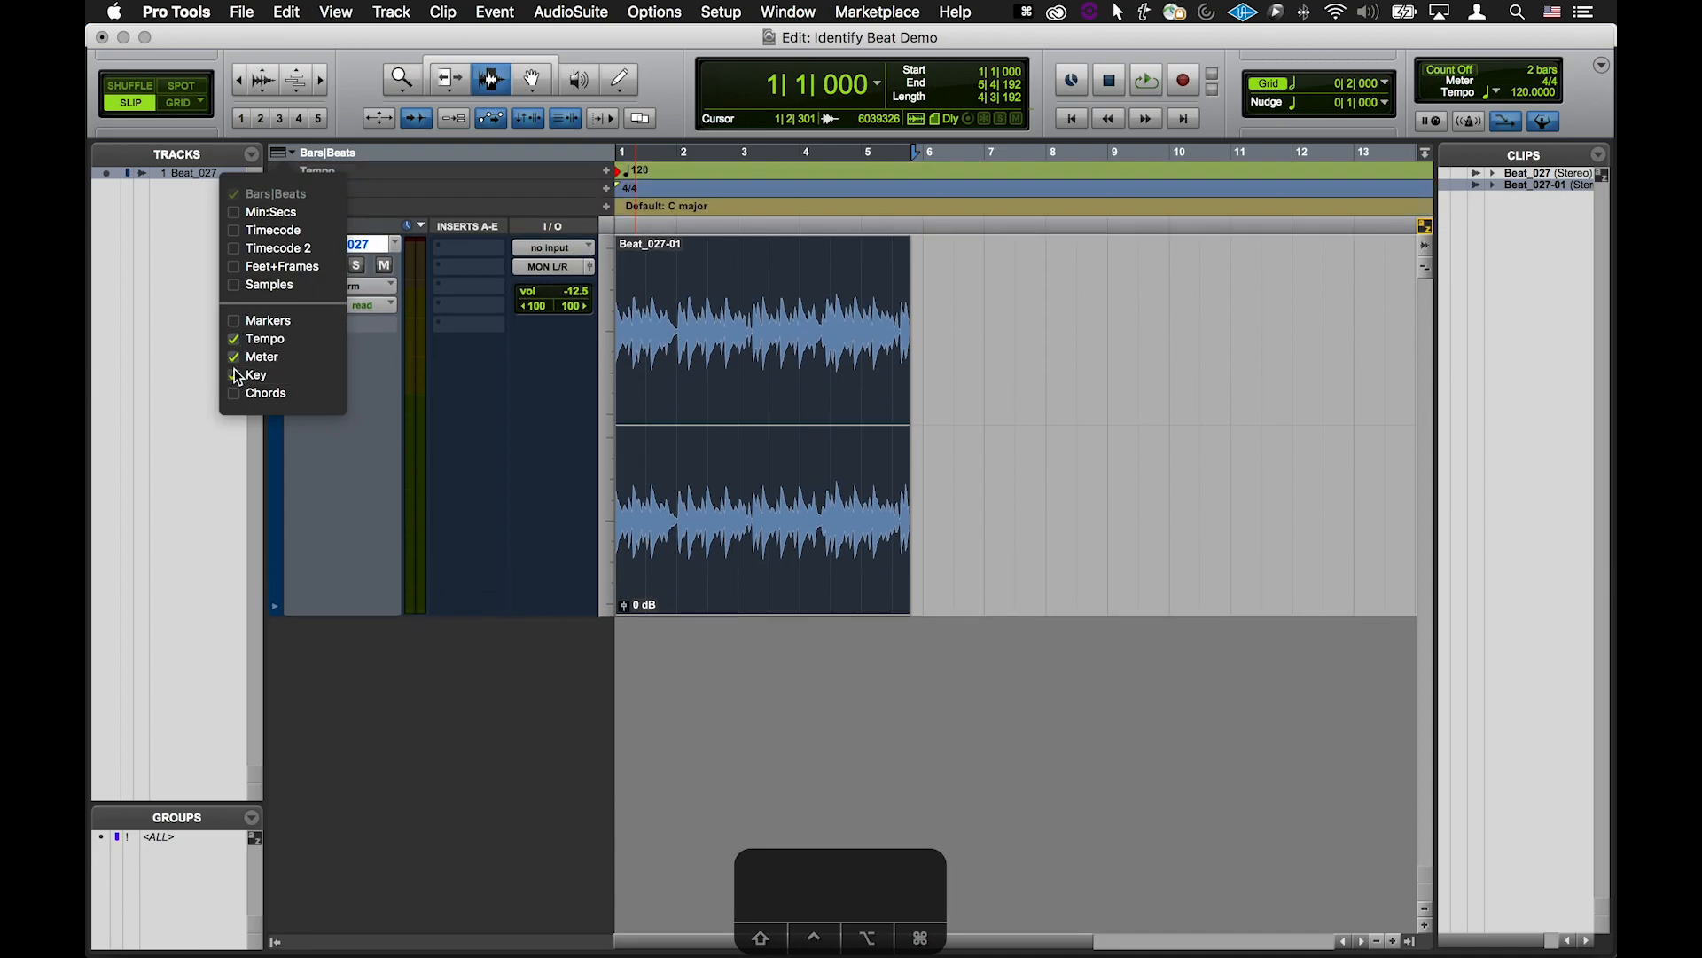
{"action": "left_click", "coordinate": [181, 332]}
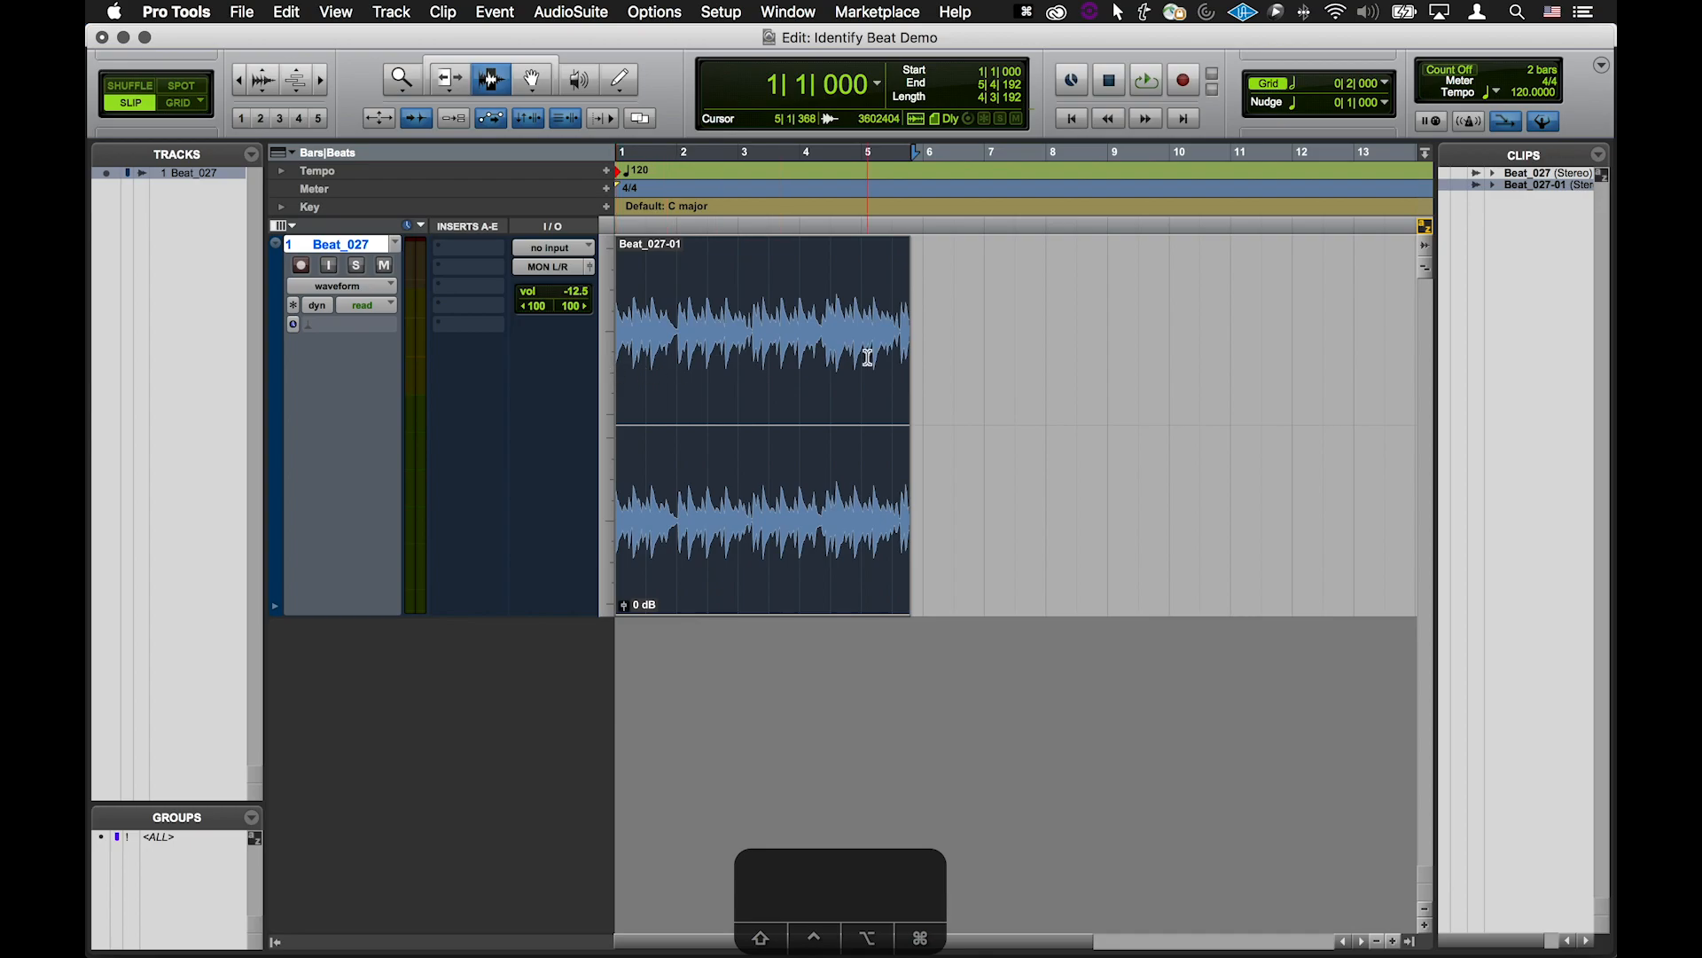
Turn on the metronome click and play the beat against it
{"action": "left_click", "coordinate": [1472, 125]}
{"action": "key", "text": "space"}
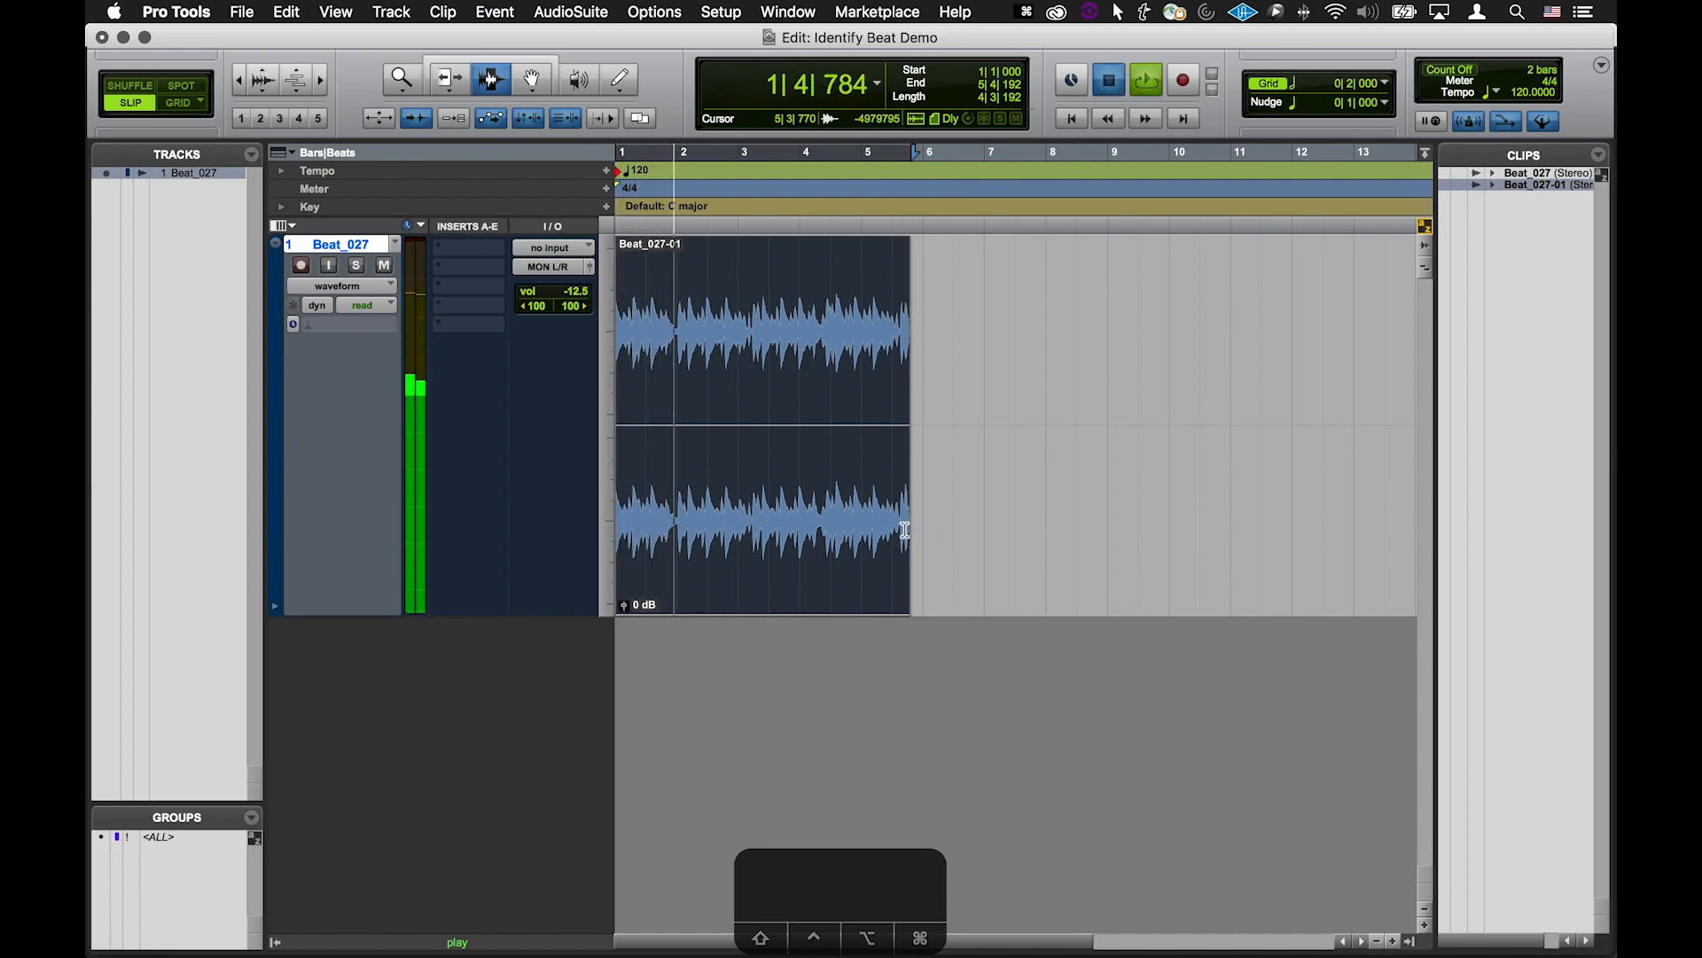
{"action": "key", "text": "space"}
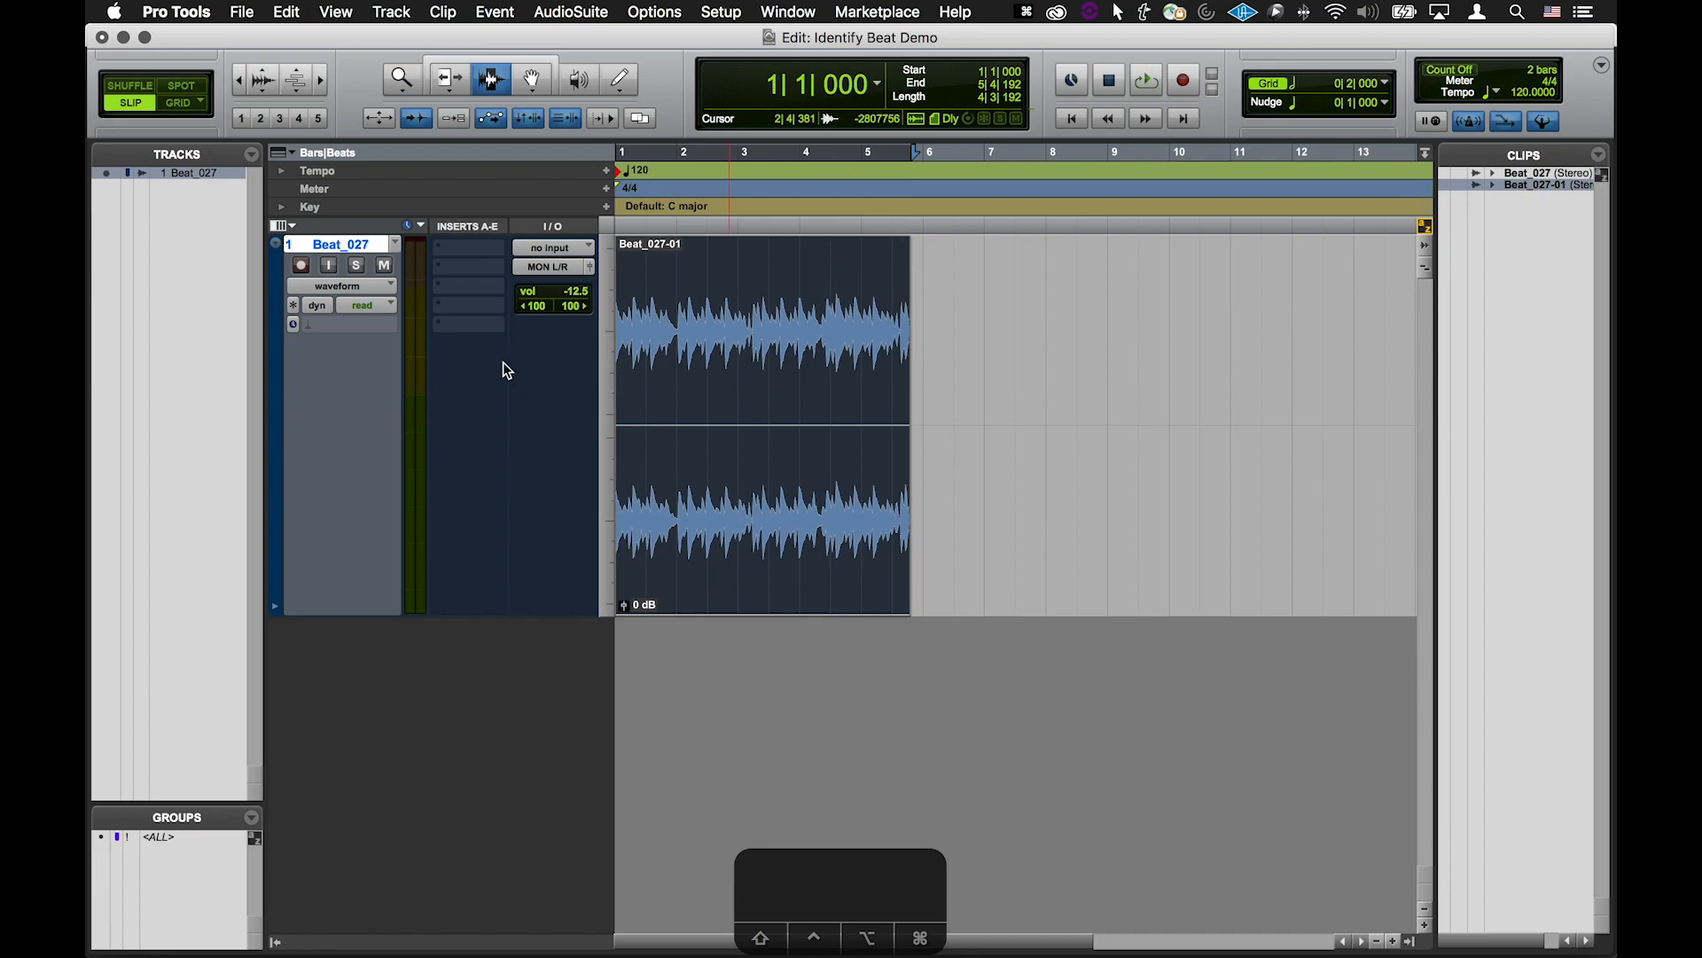
Create a click track and hide it from the edit window
{"action": "left_click", "coordinate": [387, 12]}
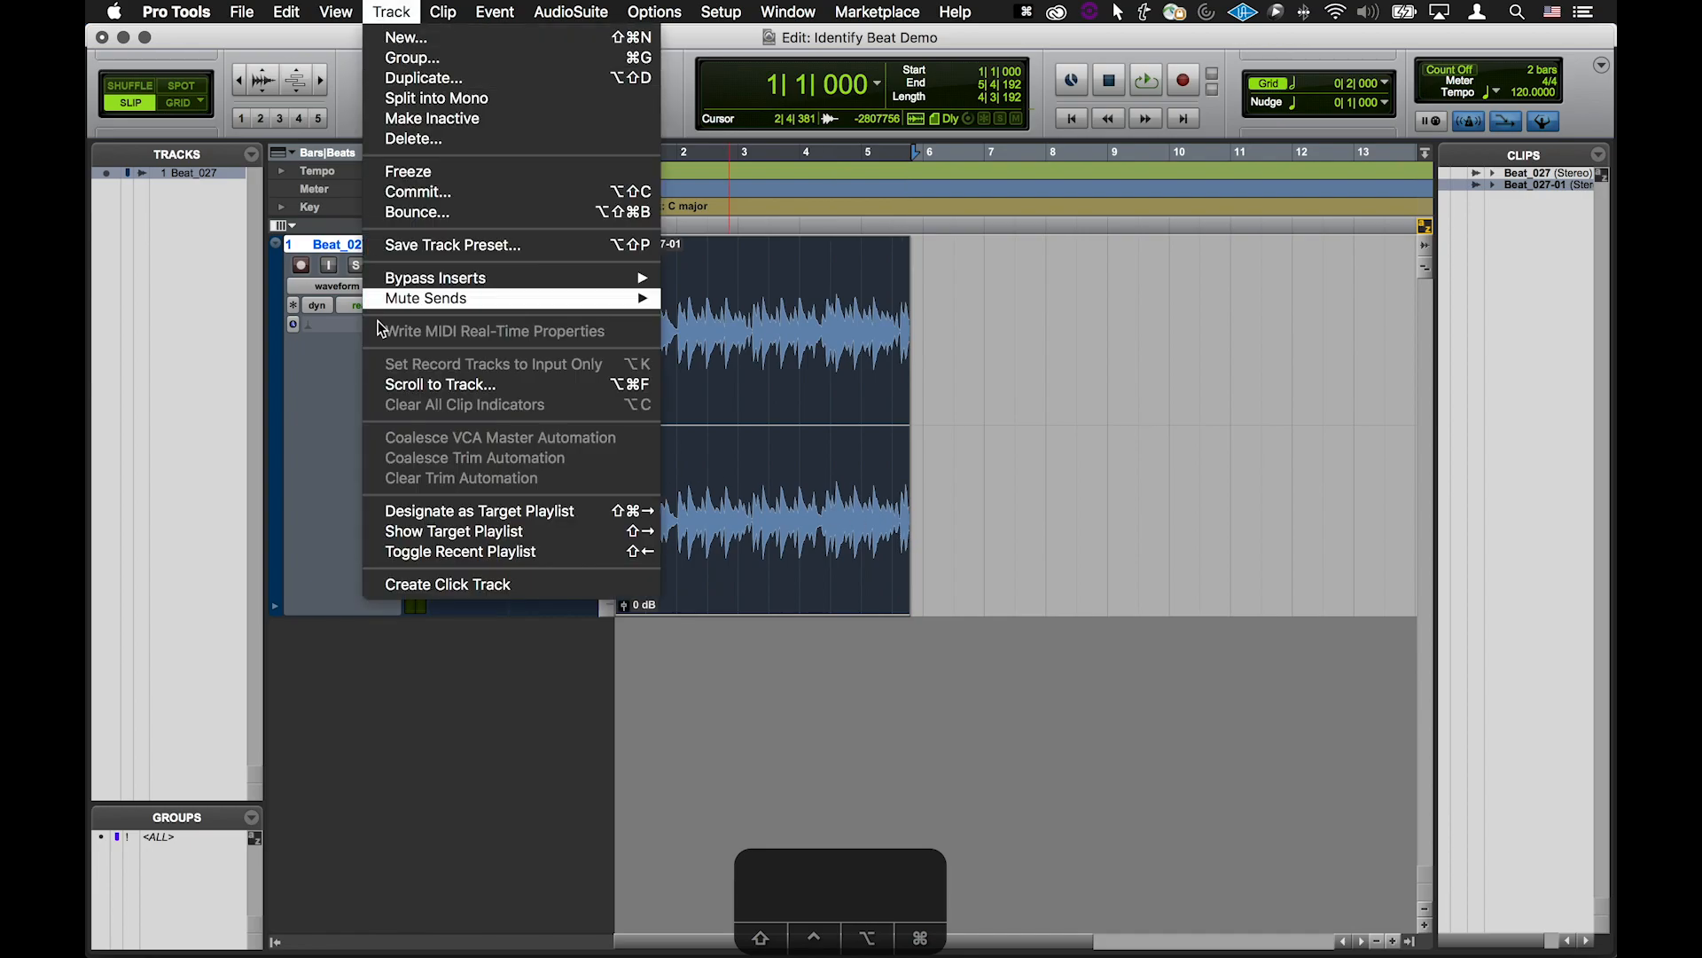
{"action": "left_click", "coordinate": [464, 583]}
{"action": "left_click_drag", "start_coordinate": [327, 628], "coordinate": [335, 248]}
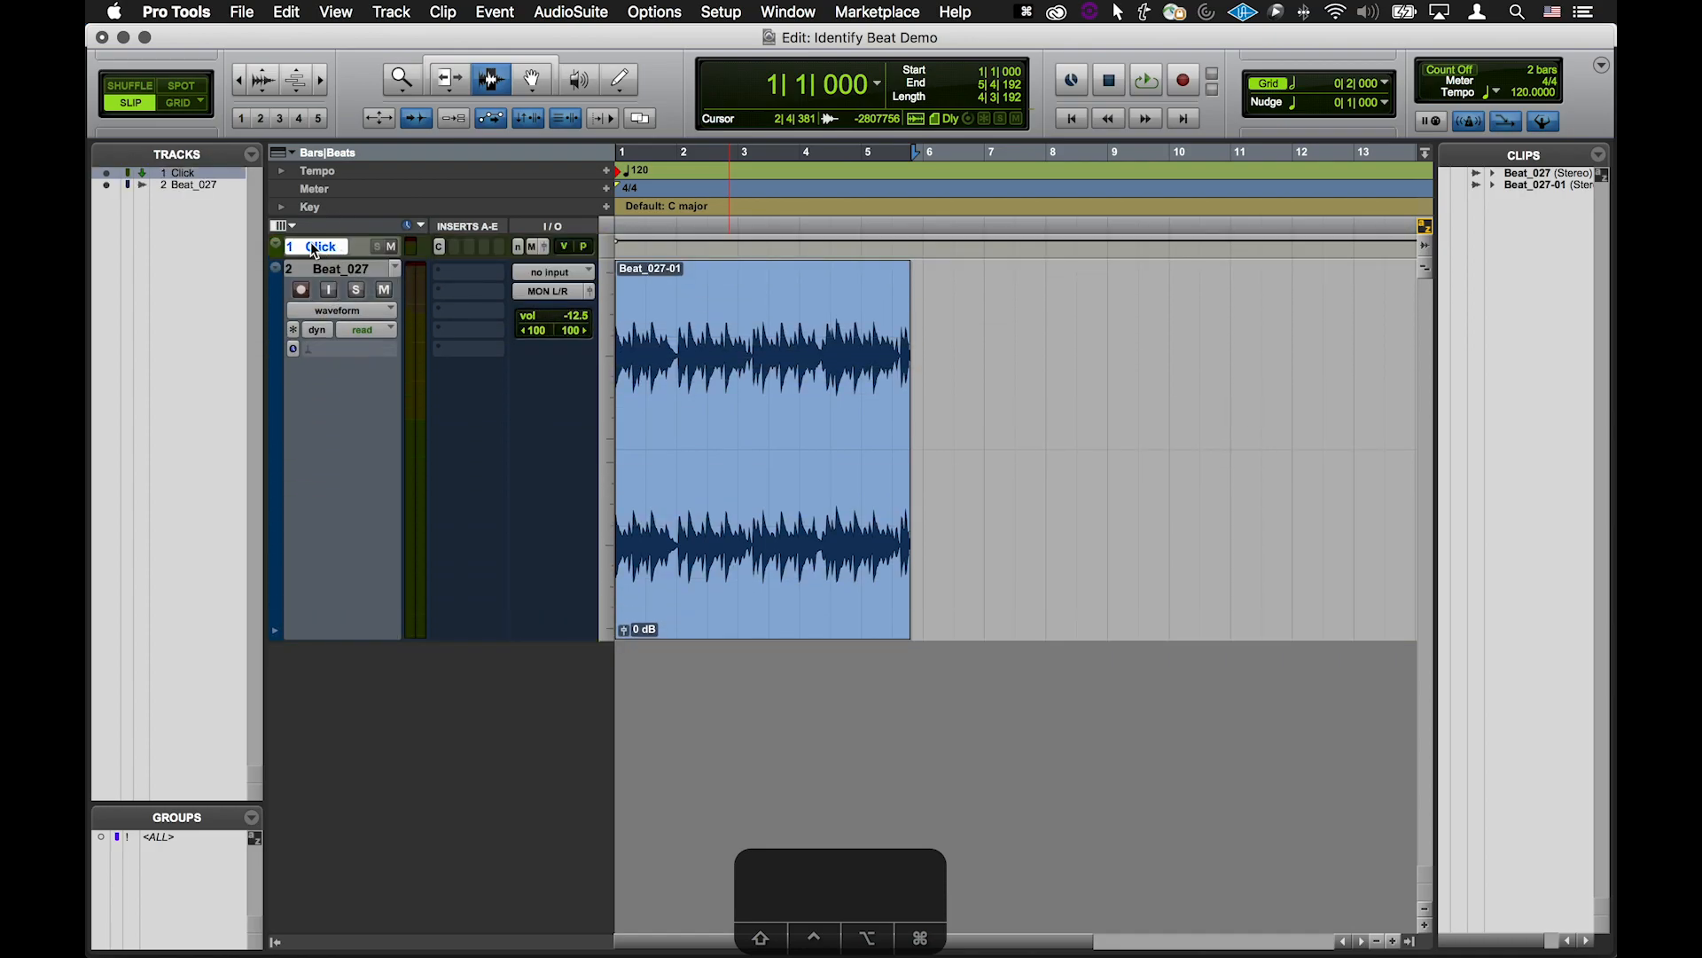
{"action": "right_click", "coordinate": [316, 248]}
{"action": "left_click", "coordinate": [353, 259]}
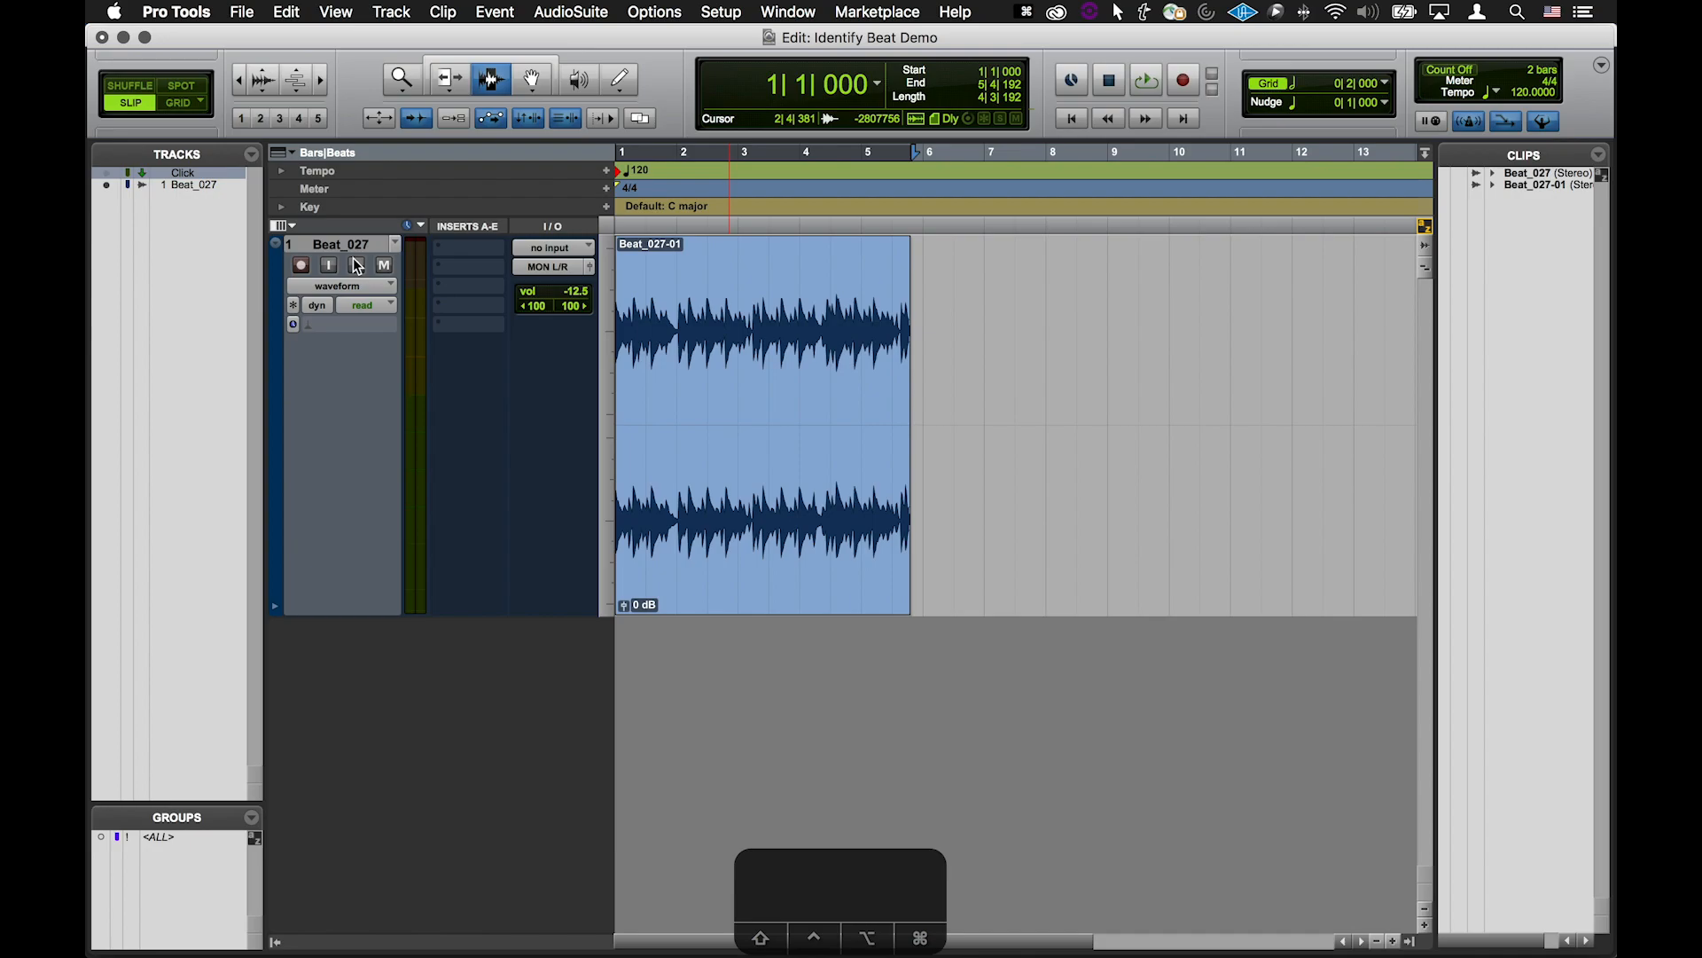
Enable Automatically Create Click Track in New Sessions in the MIDI preferences
{"action": "left_click", "coordinate": [716, 13]}
{"action": "left_click", "coordinate": [744, 344]}
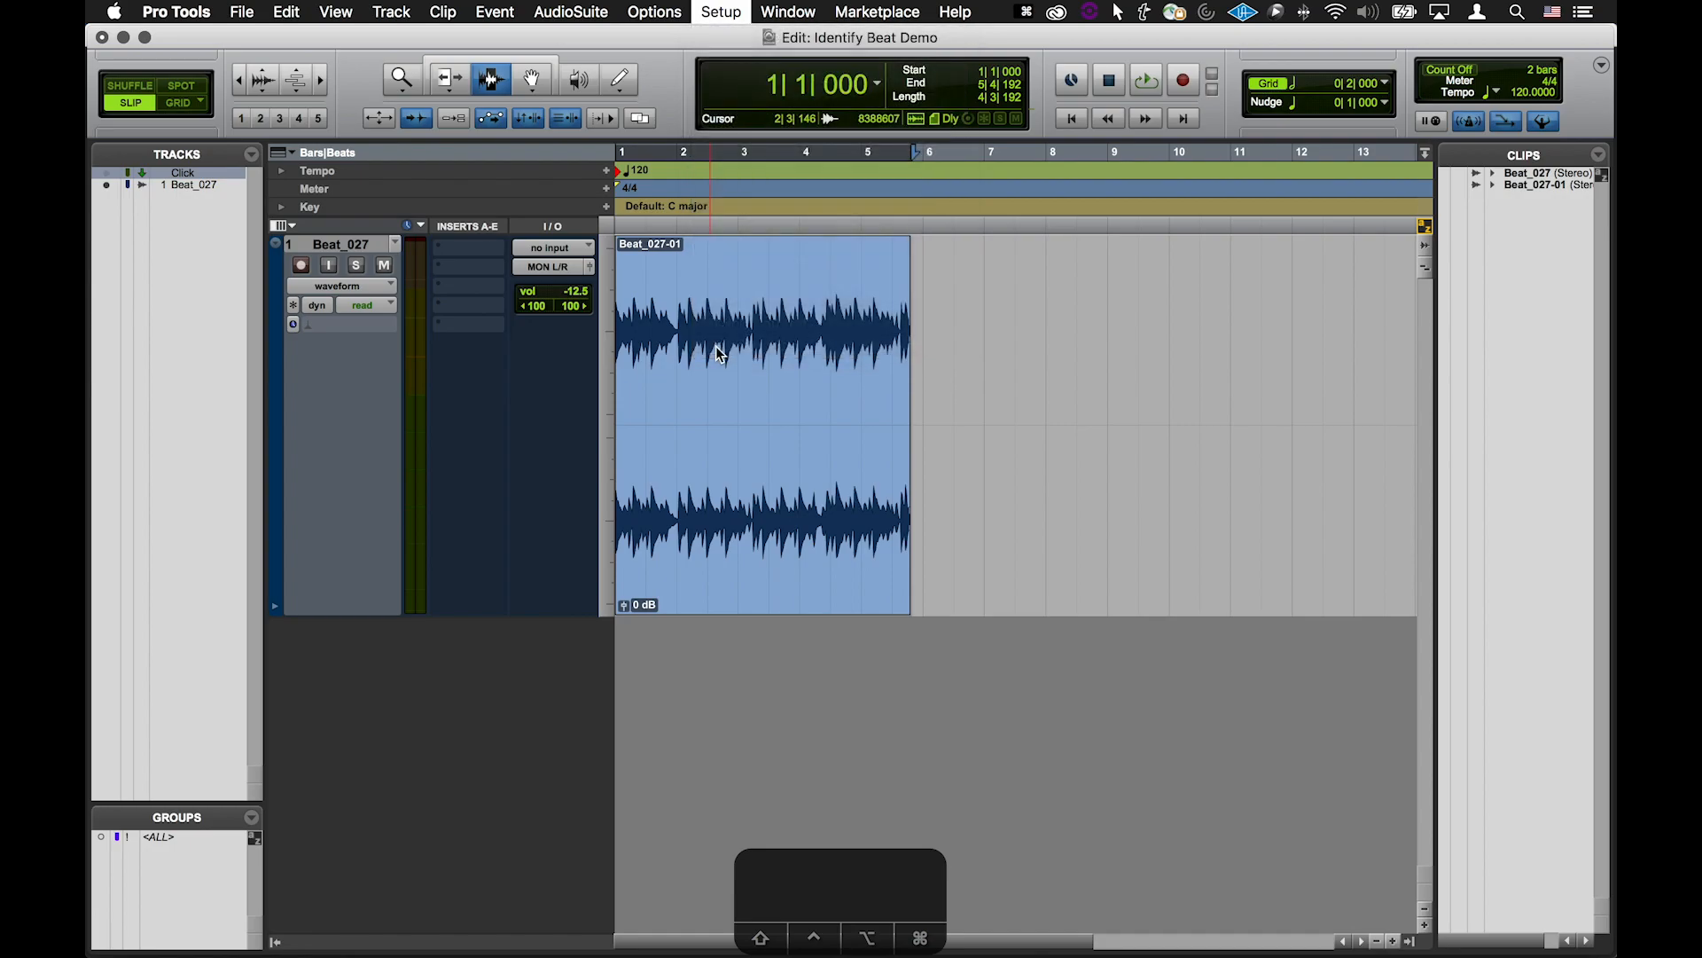
{"action": "left_click", "coordinate": [959, 113]}
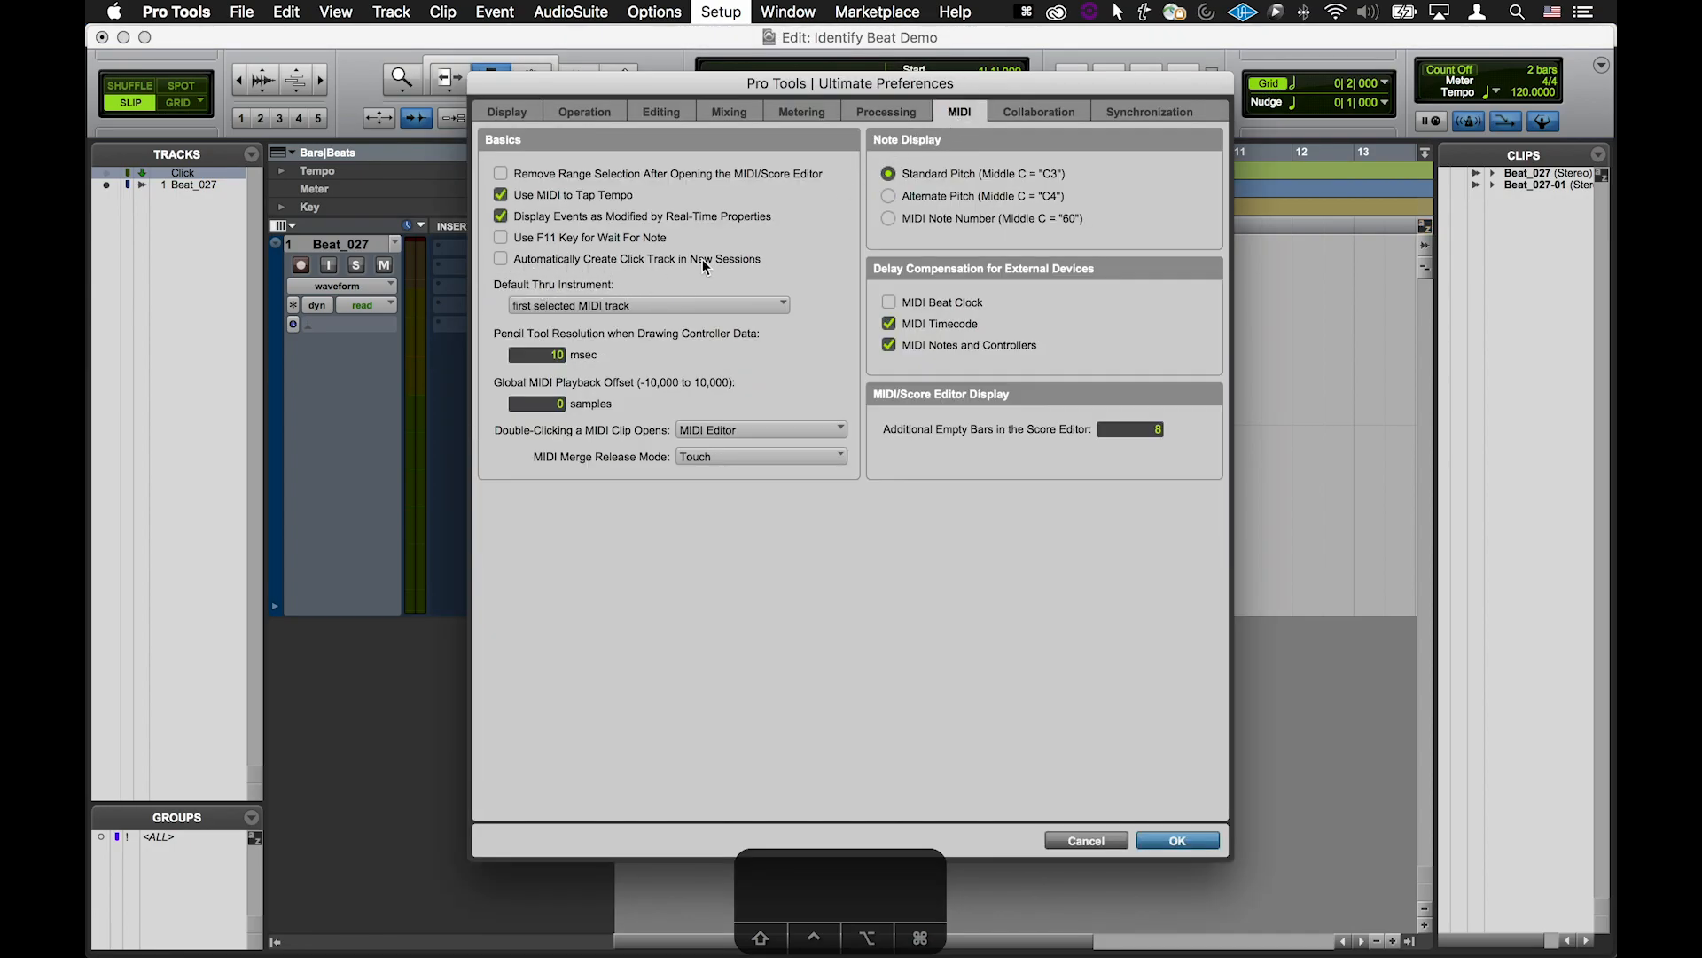
{"action": "left_click", "coordinate": [500, 260]}
{"action": "left_click", "coordinate": [1179, 840]}
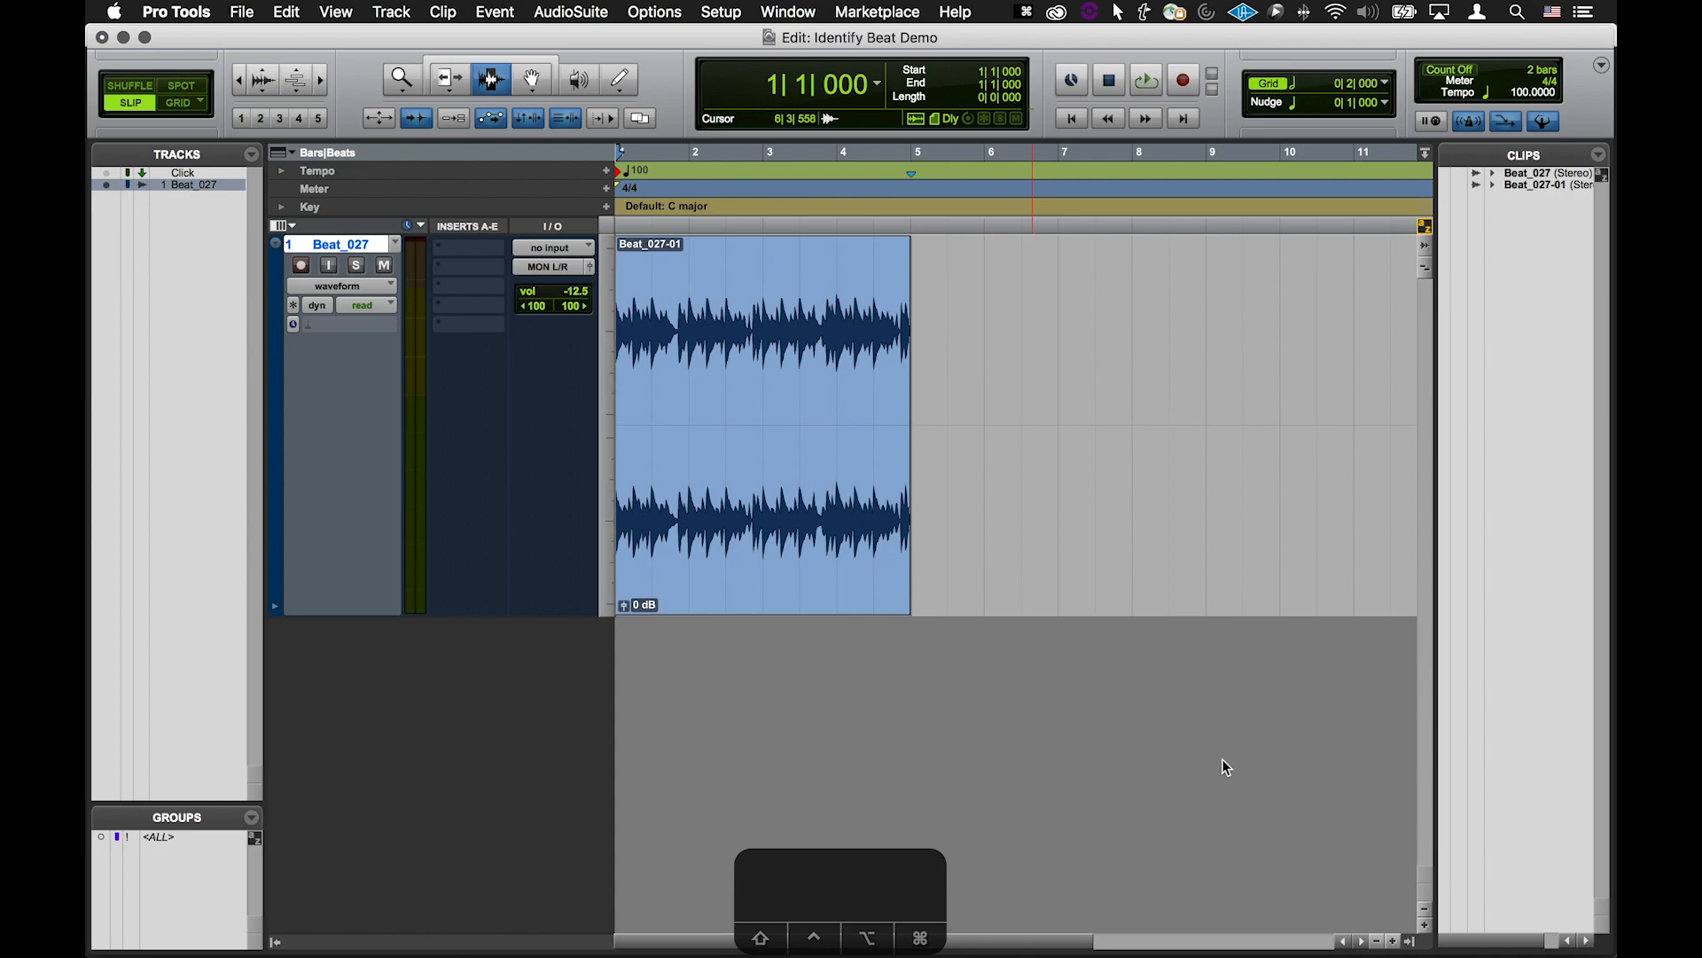
Inspect the loop playback options of the transport and the Options menu
{"action": "right_click", "coordinate": [1147, 81]}
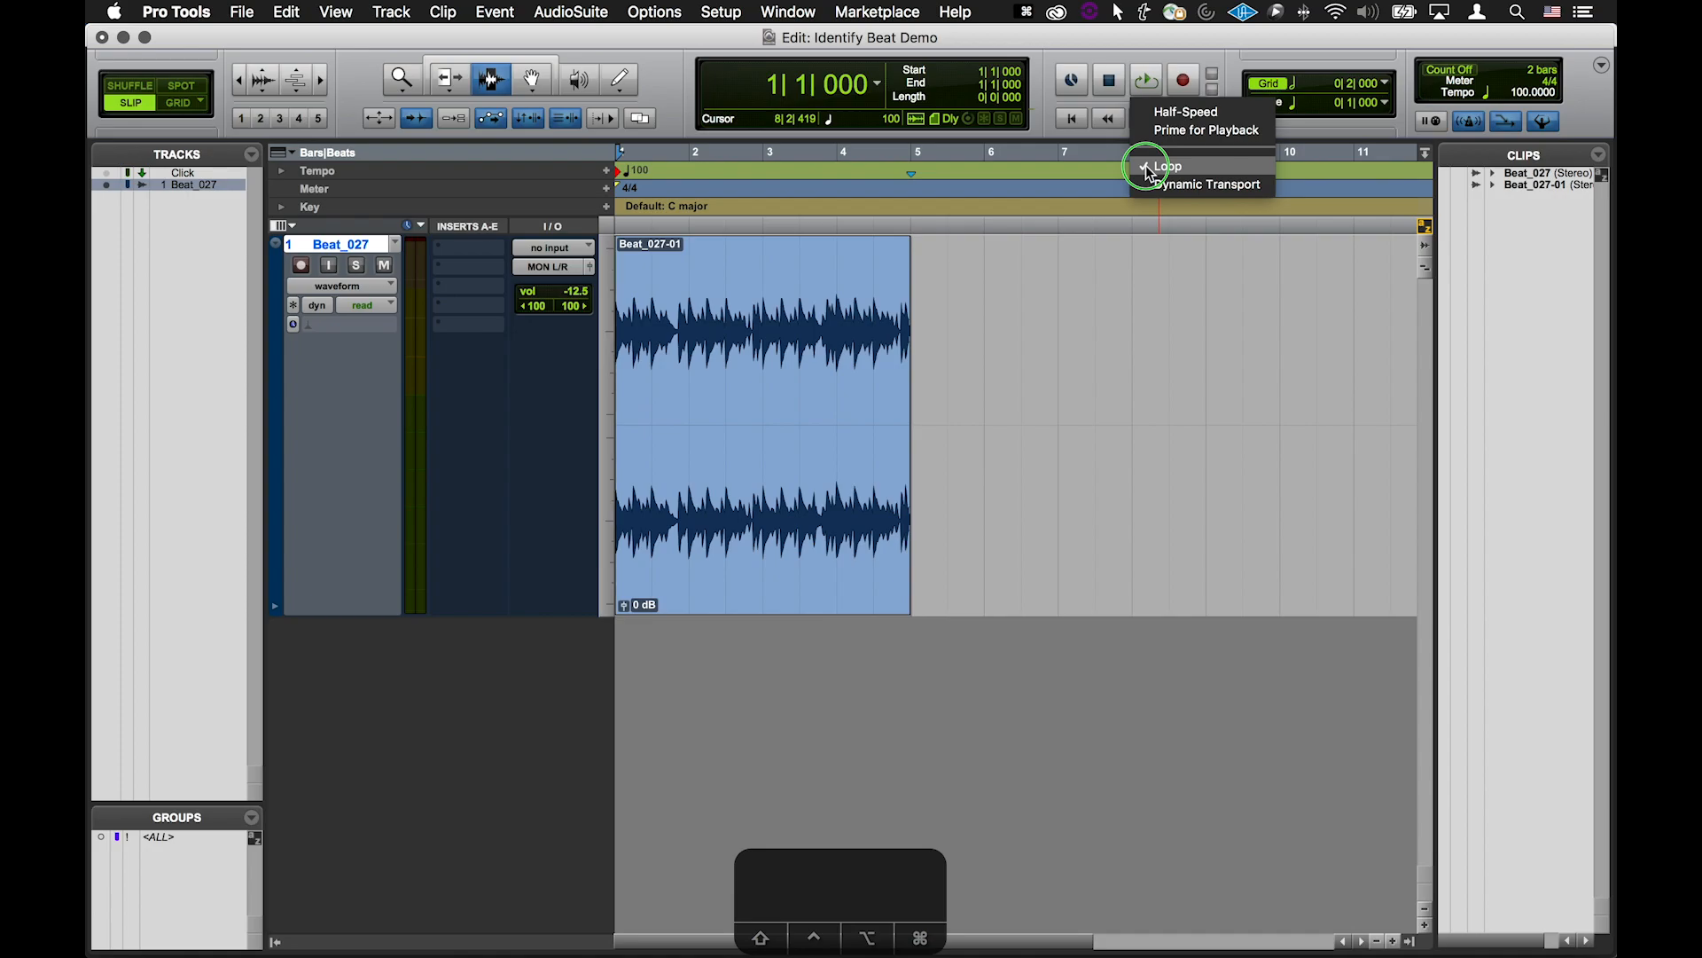
{"action": "left_click", "coordinate": [1141, 50]}
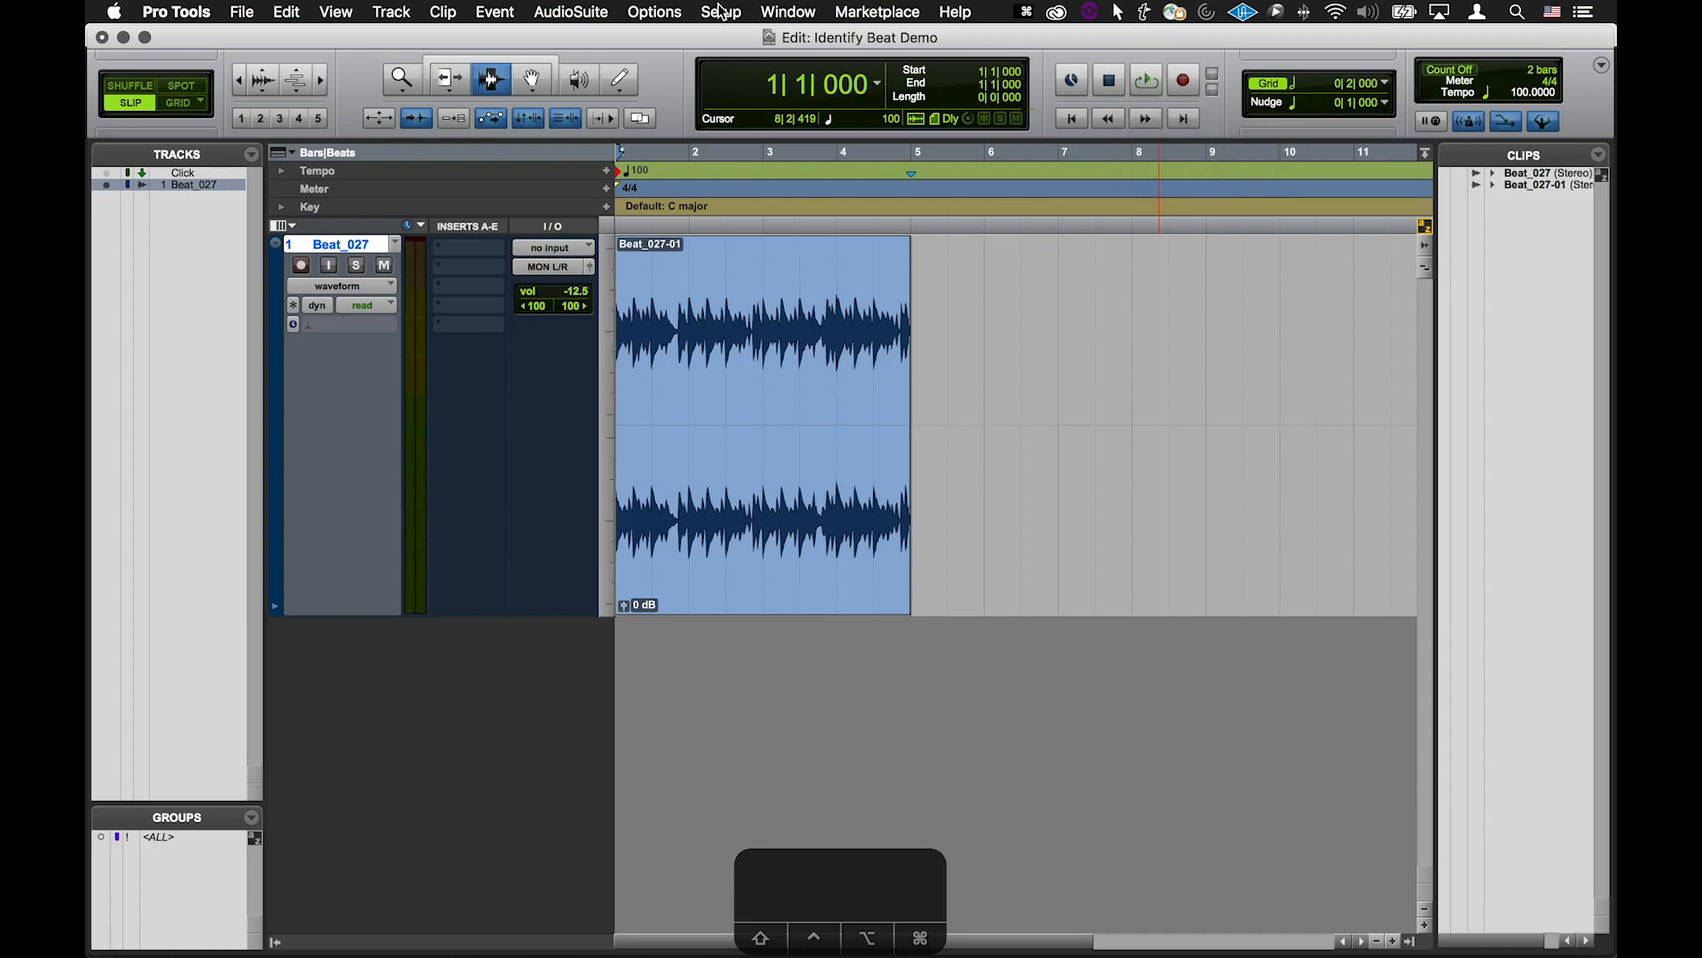
{"action": "left_click", "coordinate": [661, 11]}
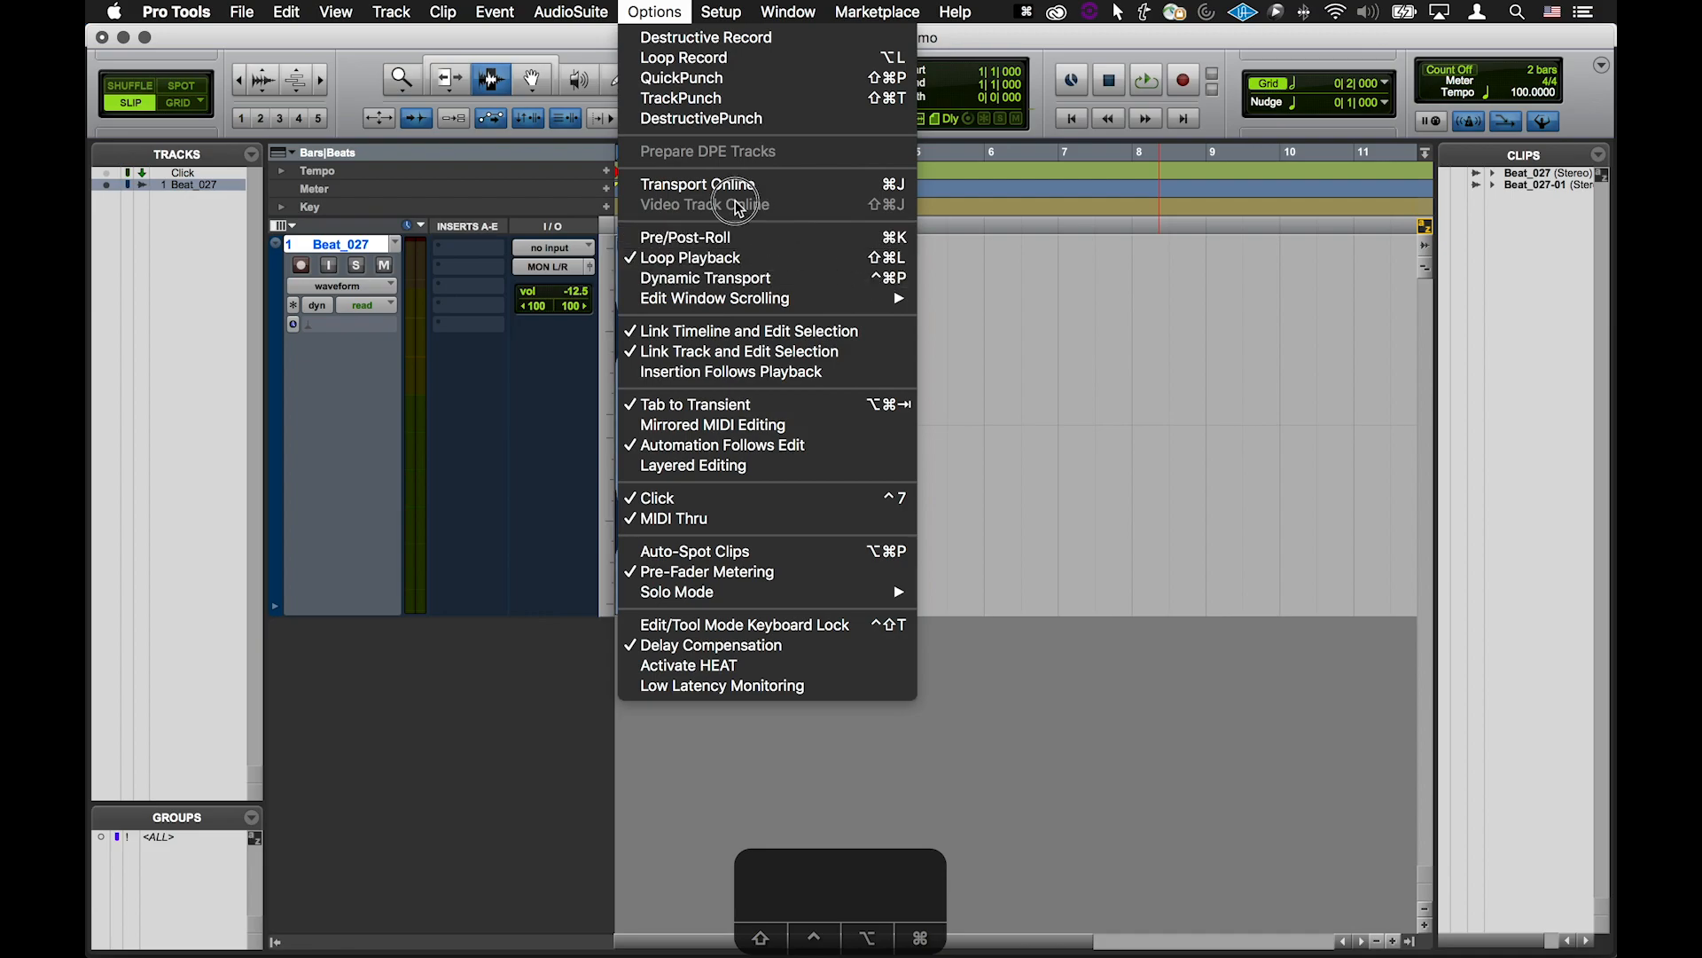
{"action": "left_click", "coordinate": [666, 17]}
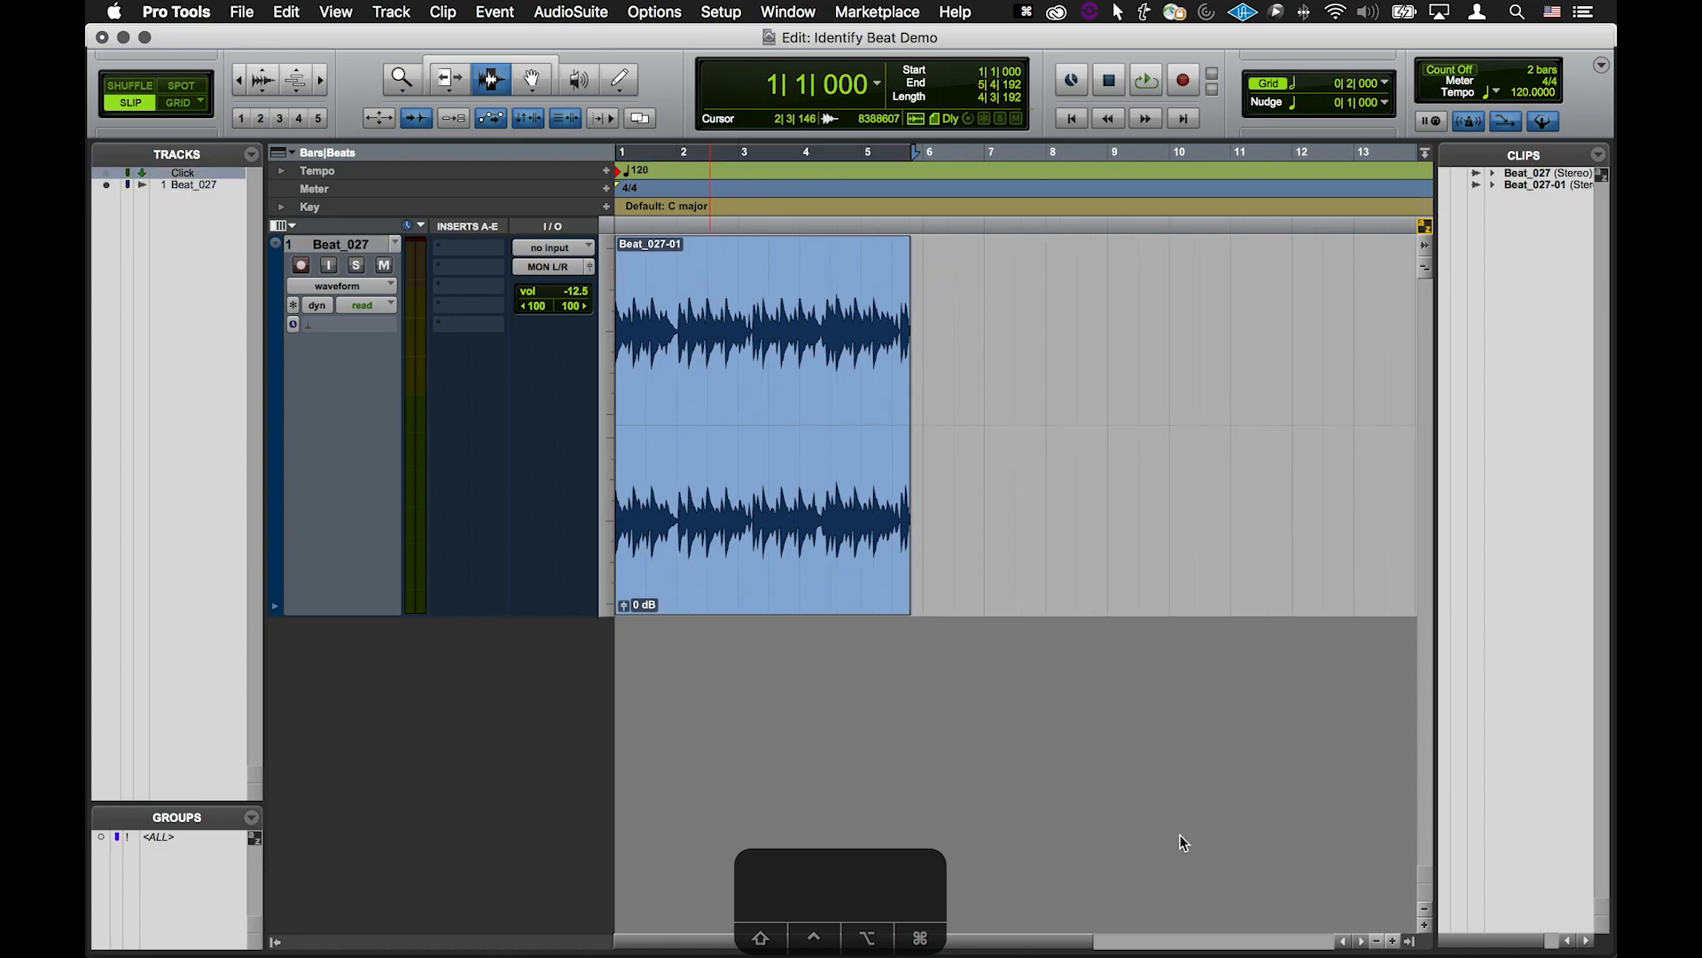
Play back the beat once and deselect the clip
{"action": "key", "text": "space"}
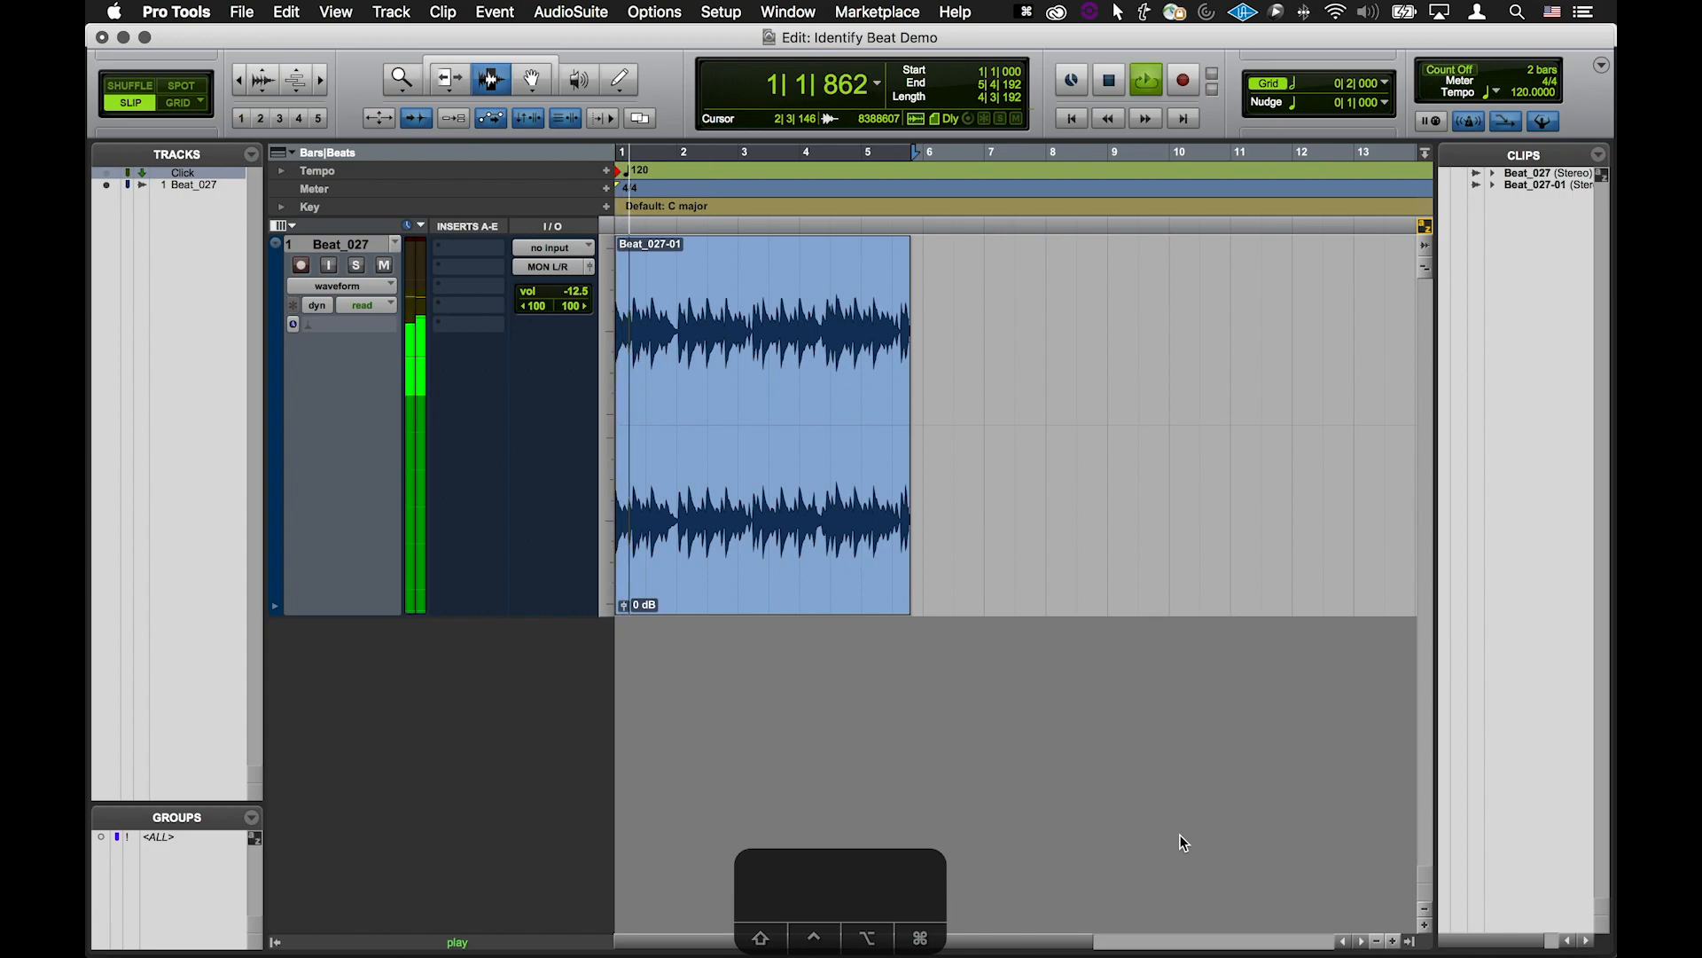
{"action": "key", "text": "space"}
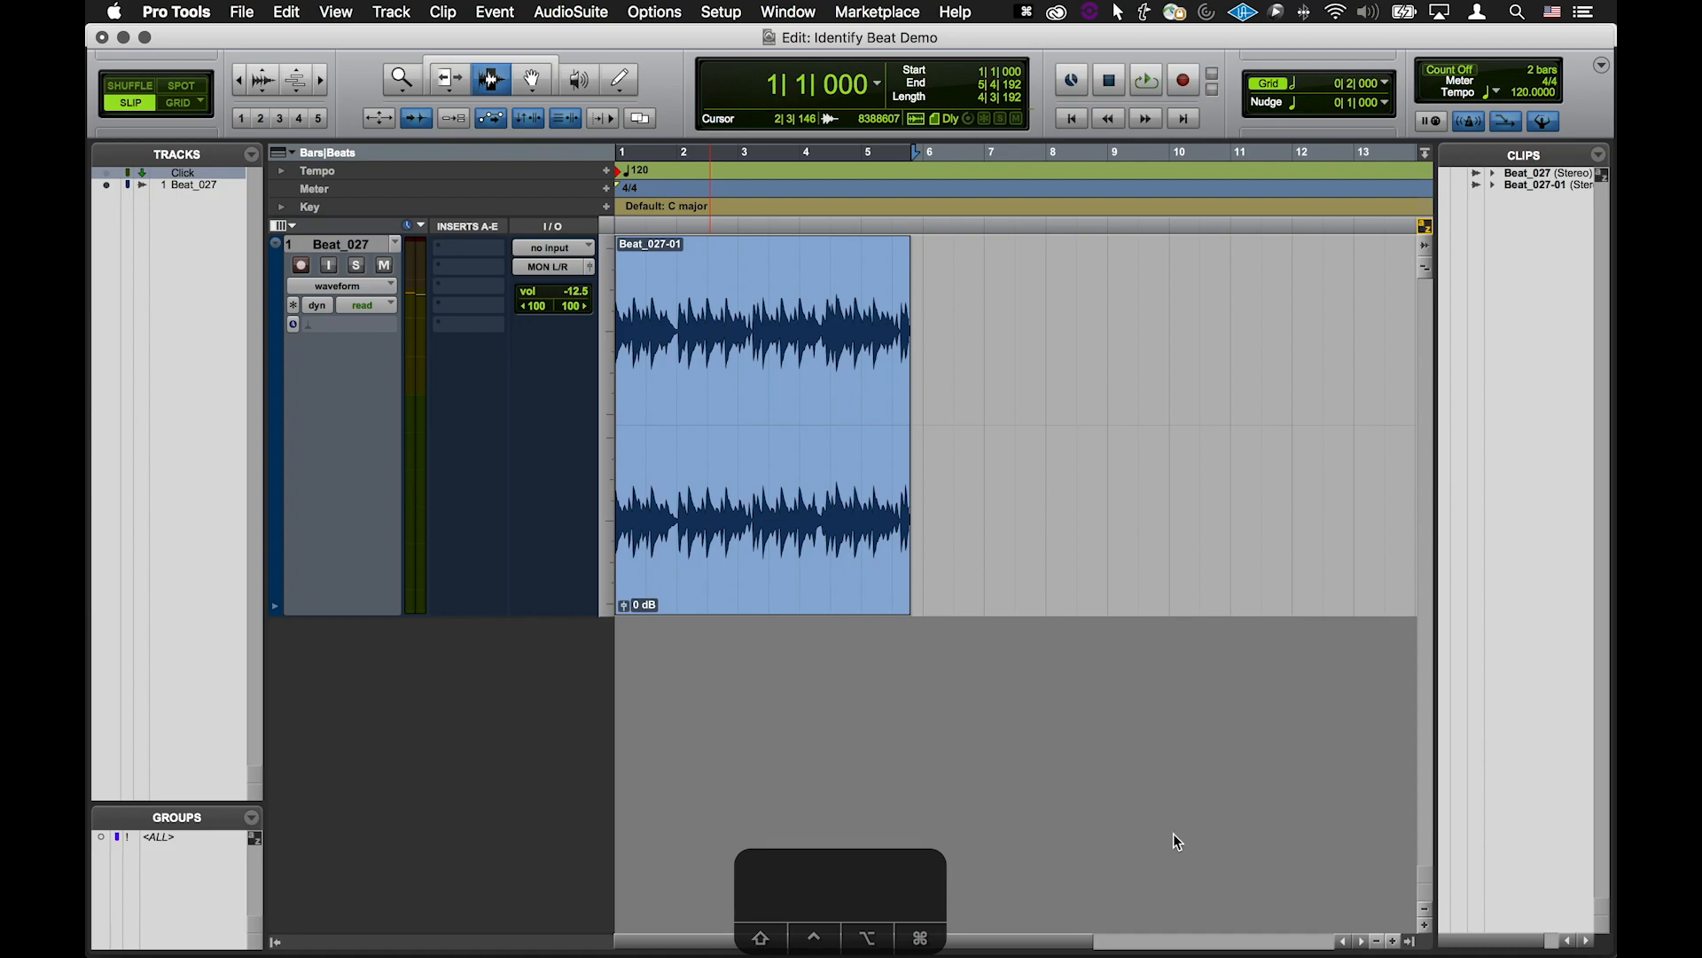
{"action": "double_click", "coordinate": [790, 378]}
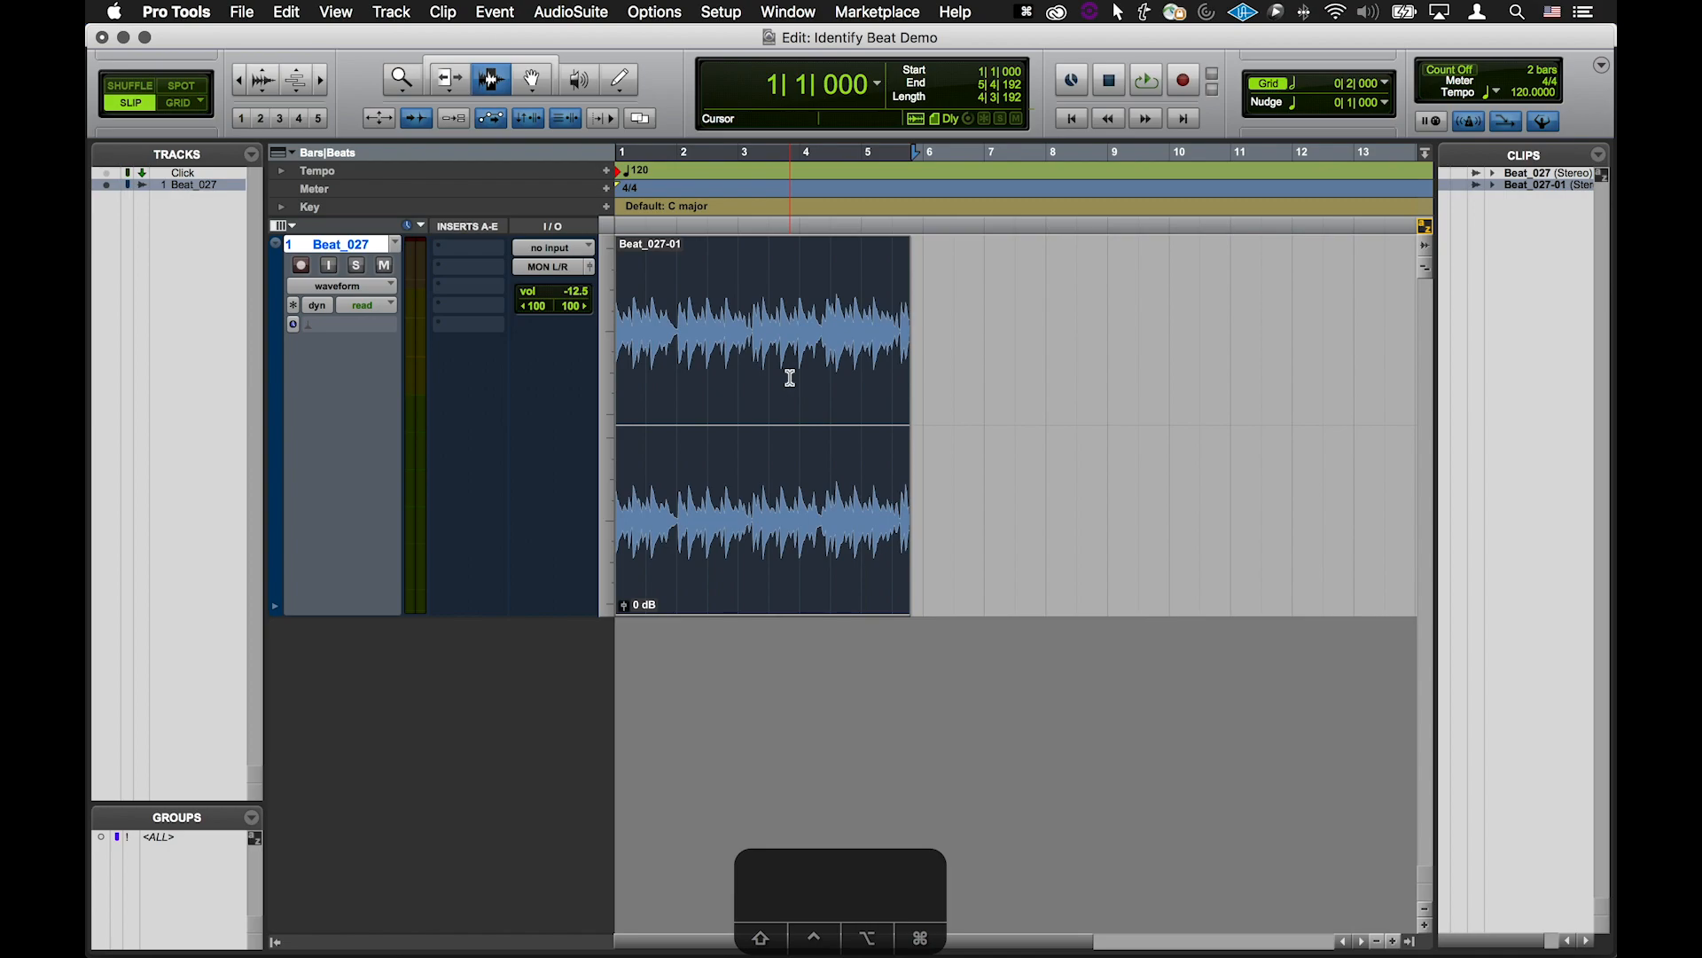
Select a range from about bar 1|4 to bar 4|3 in the beat clip, then clear the selection
{"action": "left_click_drag", "start_coordinate": [681, 282], "coordinate": [828, 269]}
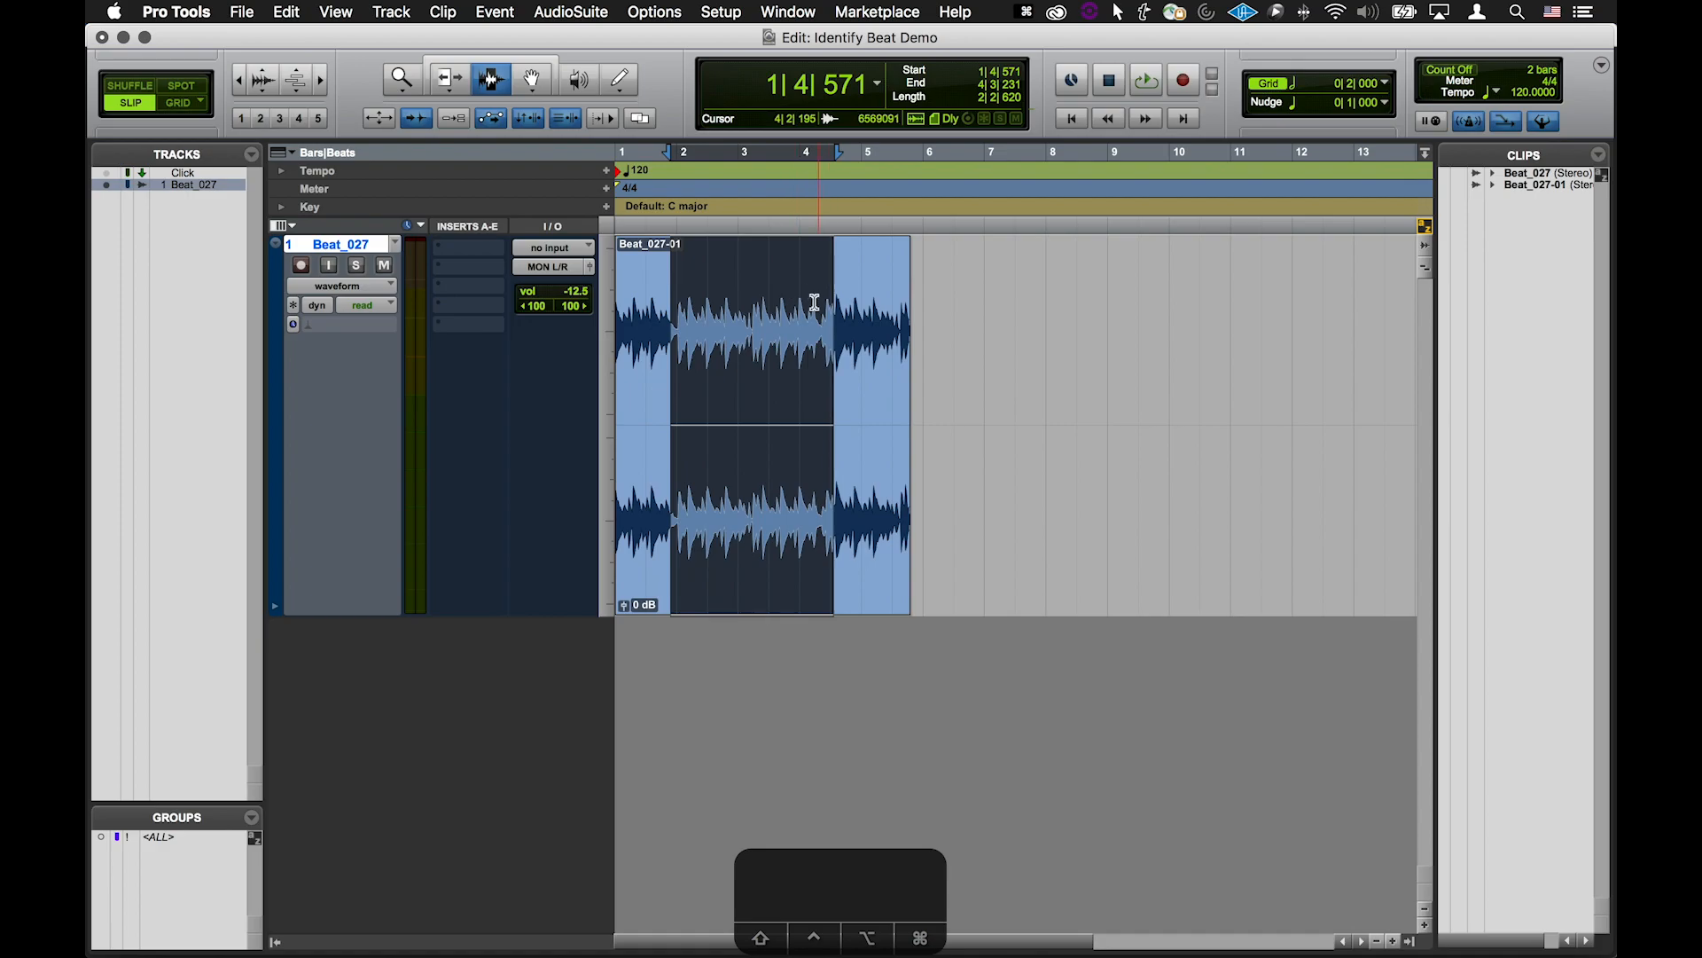
{"action": "double_click", "coordinate": [855, 372]}
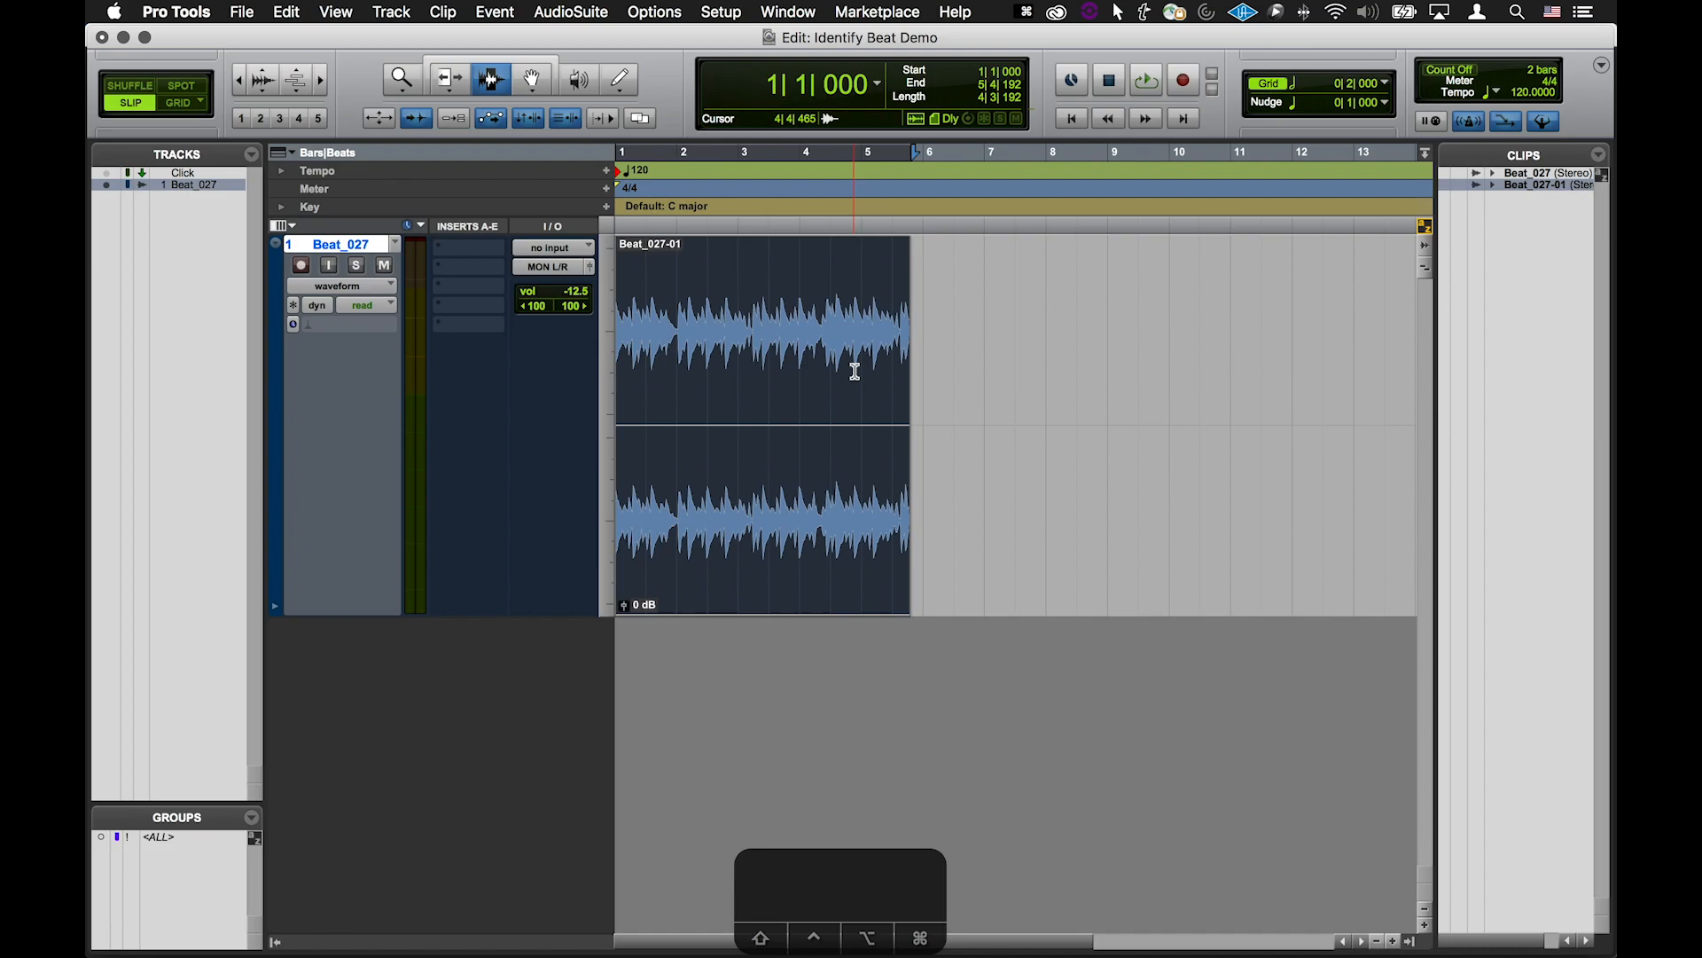
Play the beat briefly and toggle the metronome click
{"action": "key", "text": "space"}
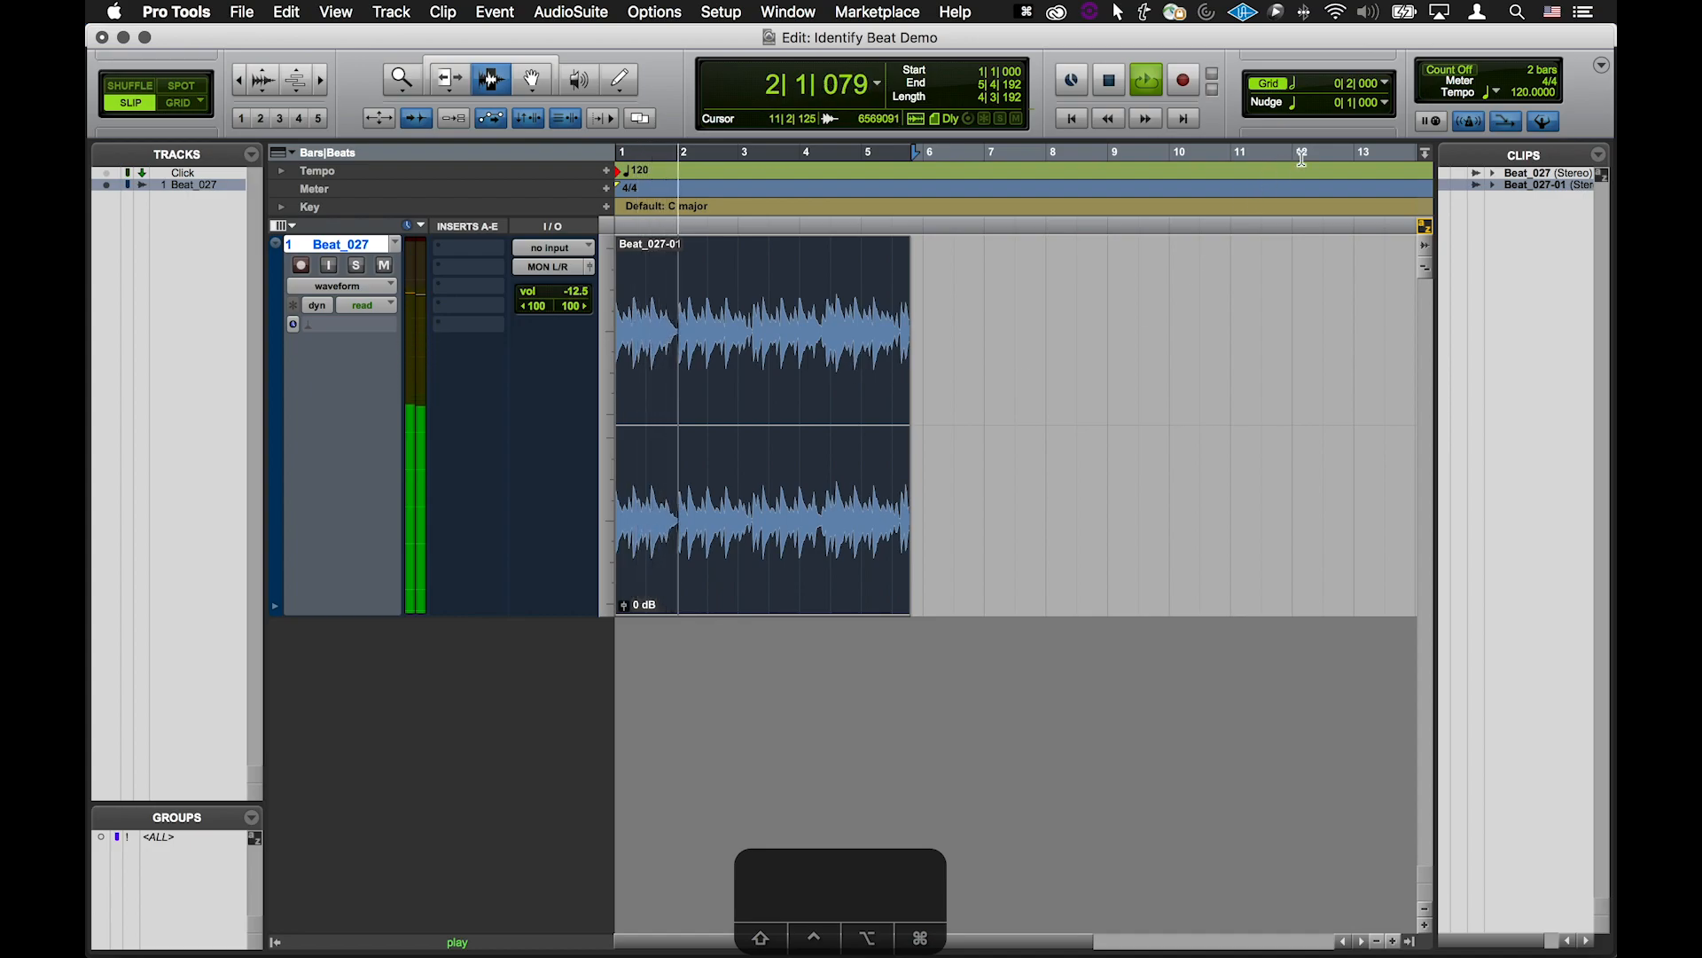
{"action": "key", "text": "space"}
{"action": "left_click", "coordinate": [1469, 122]}
Play the beat repeatedly against the click to compare their tempos
{"action": "key", "text": "space"}
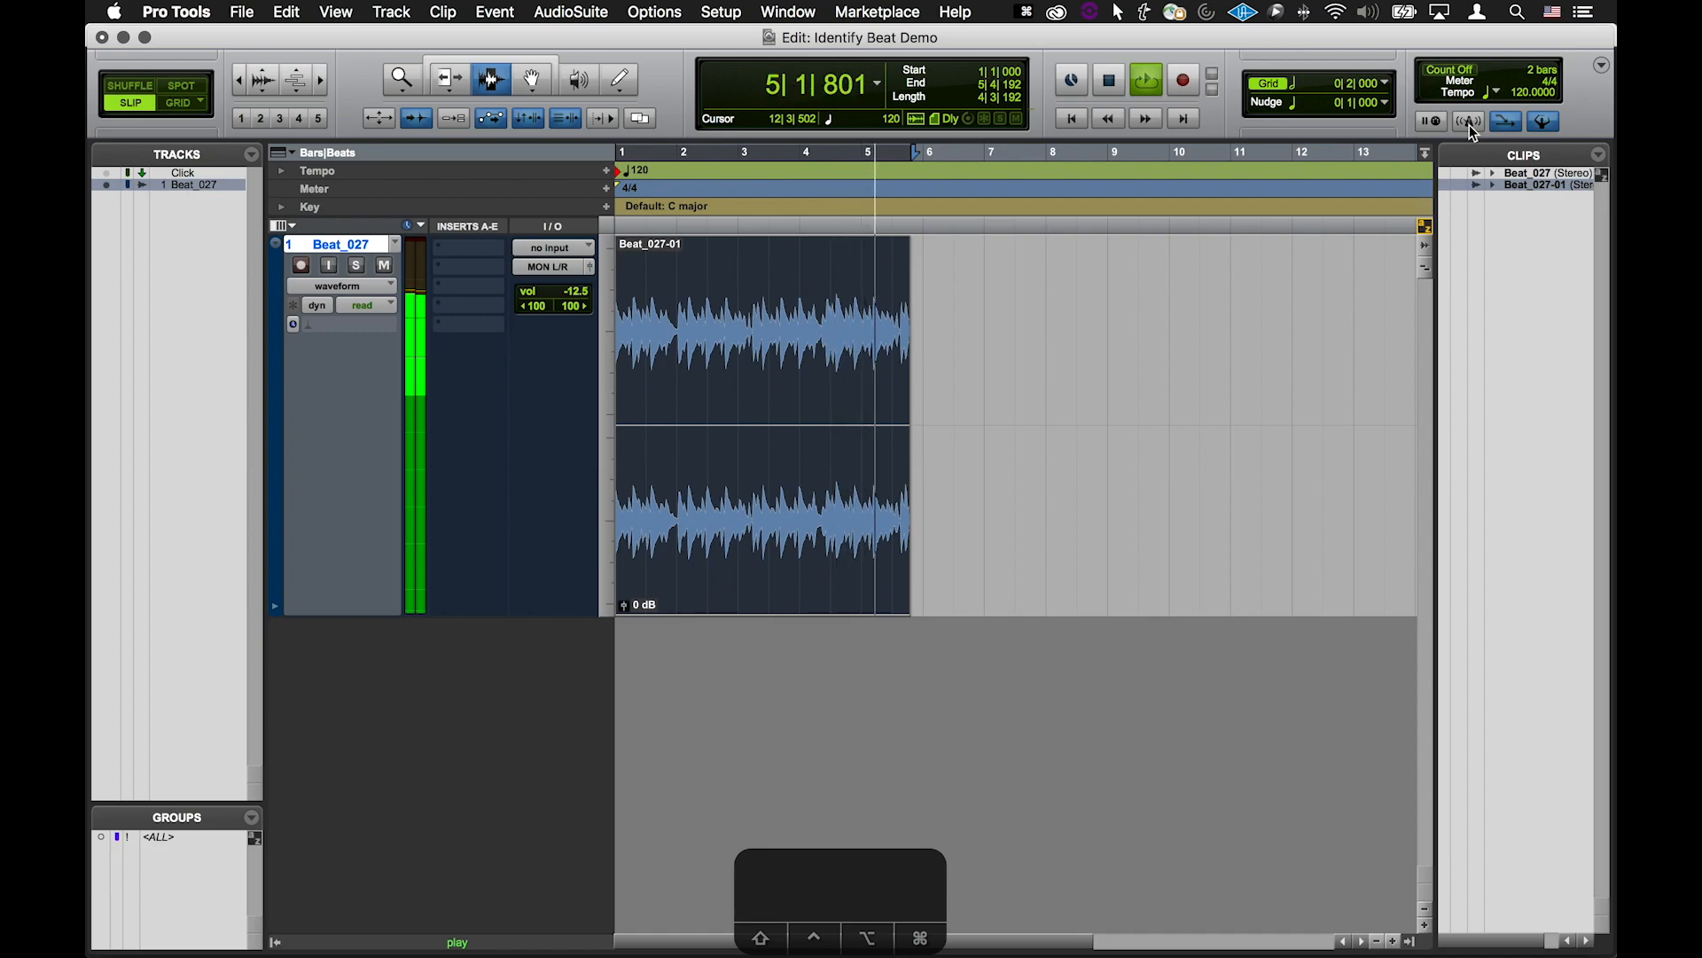
{"action": "key", "text": "space"}
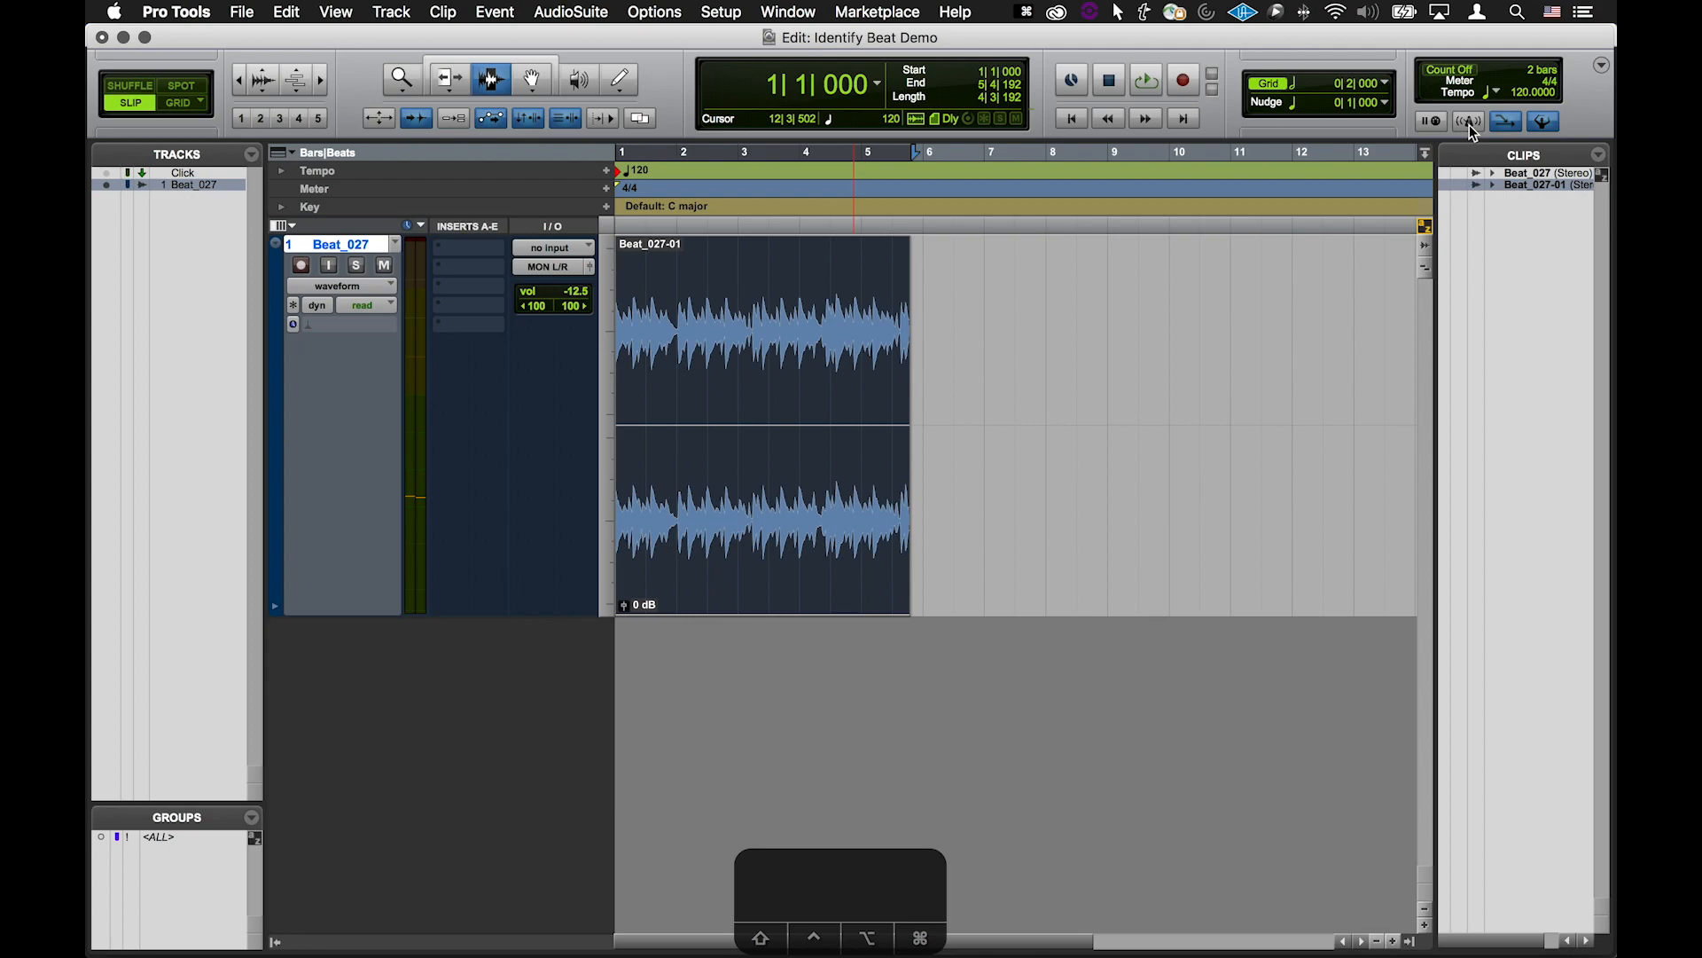
{"action": "key", "text": "space"}
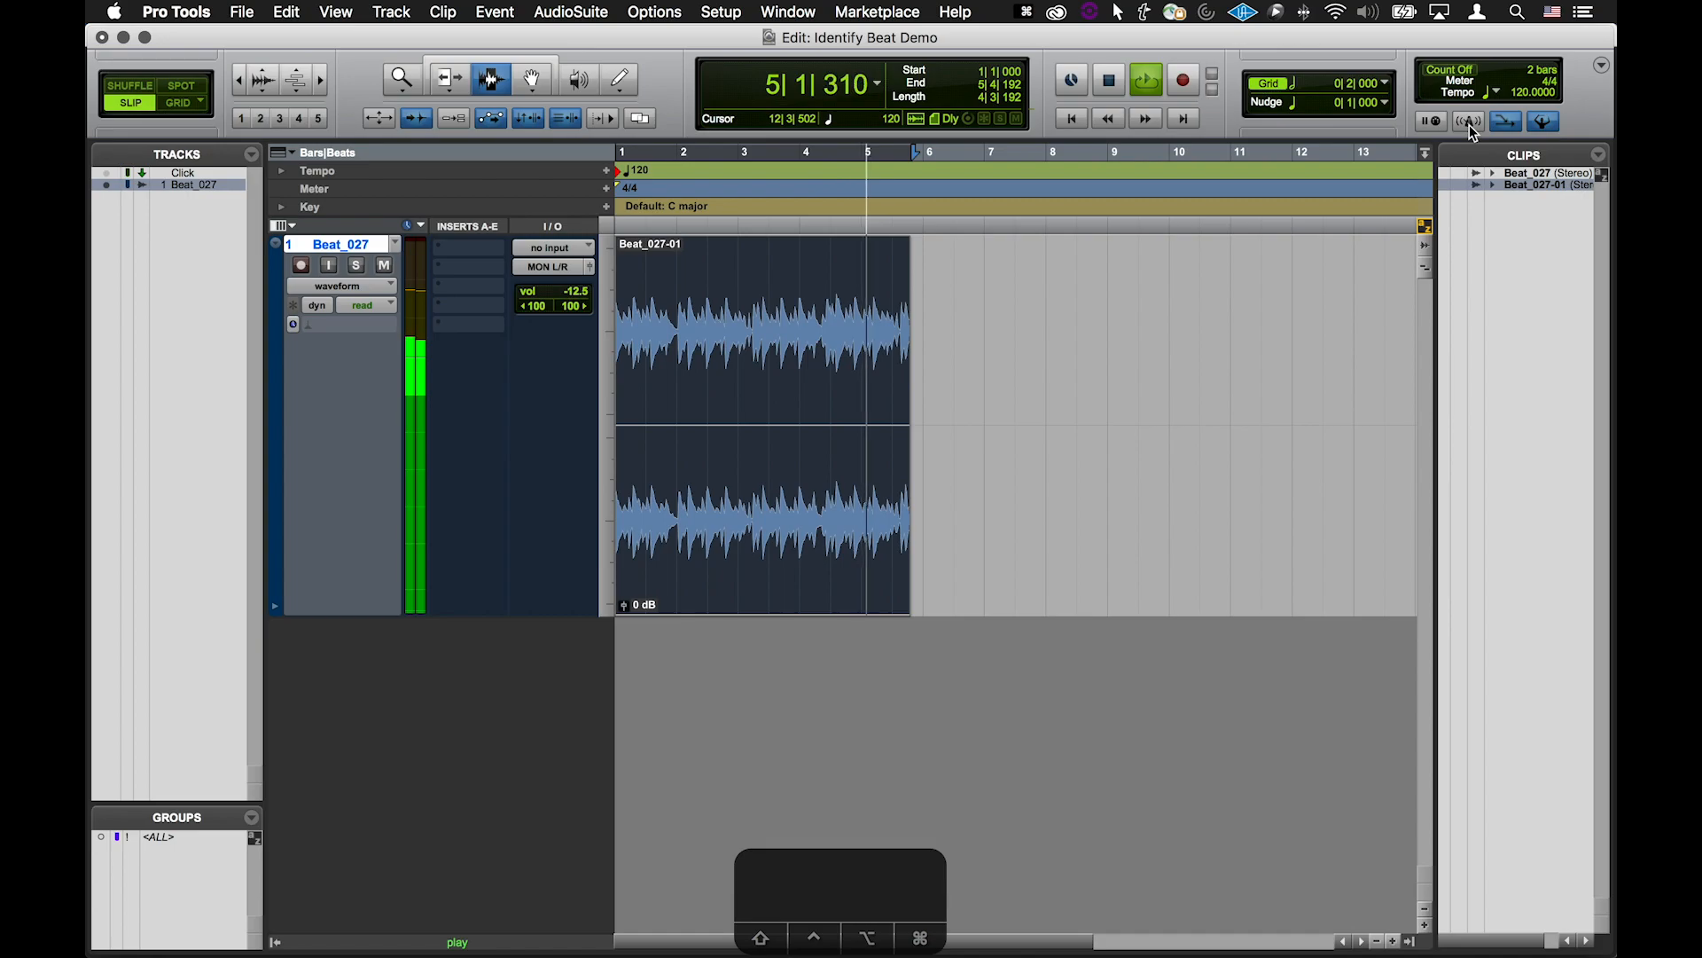
Stop playback and run Identify Beat on the selection, setting the end location to bar 5|1|000
{"action": "key", "text": "space"}
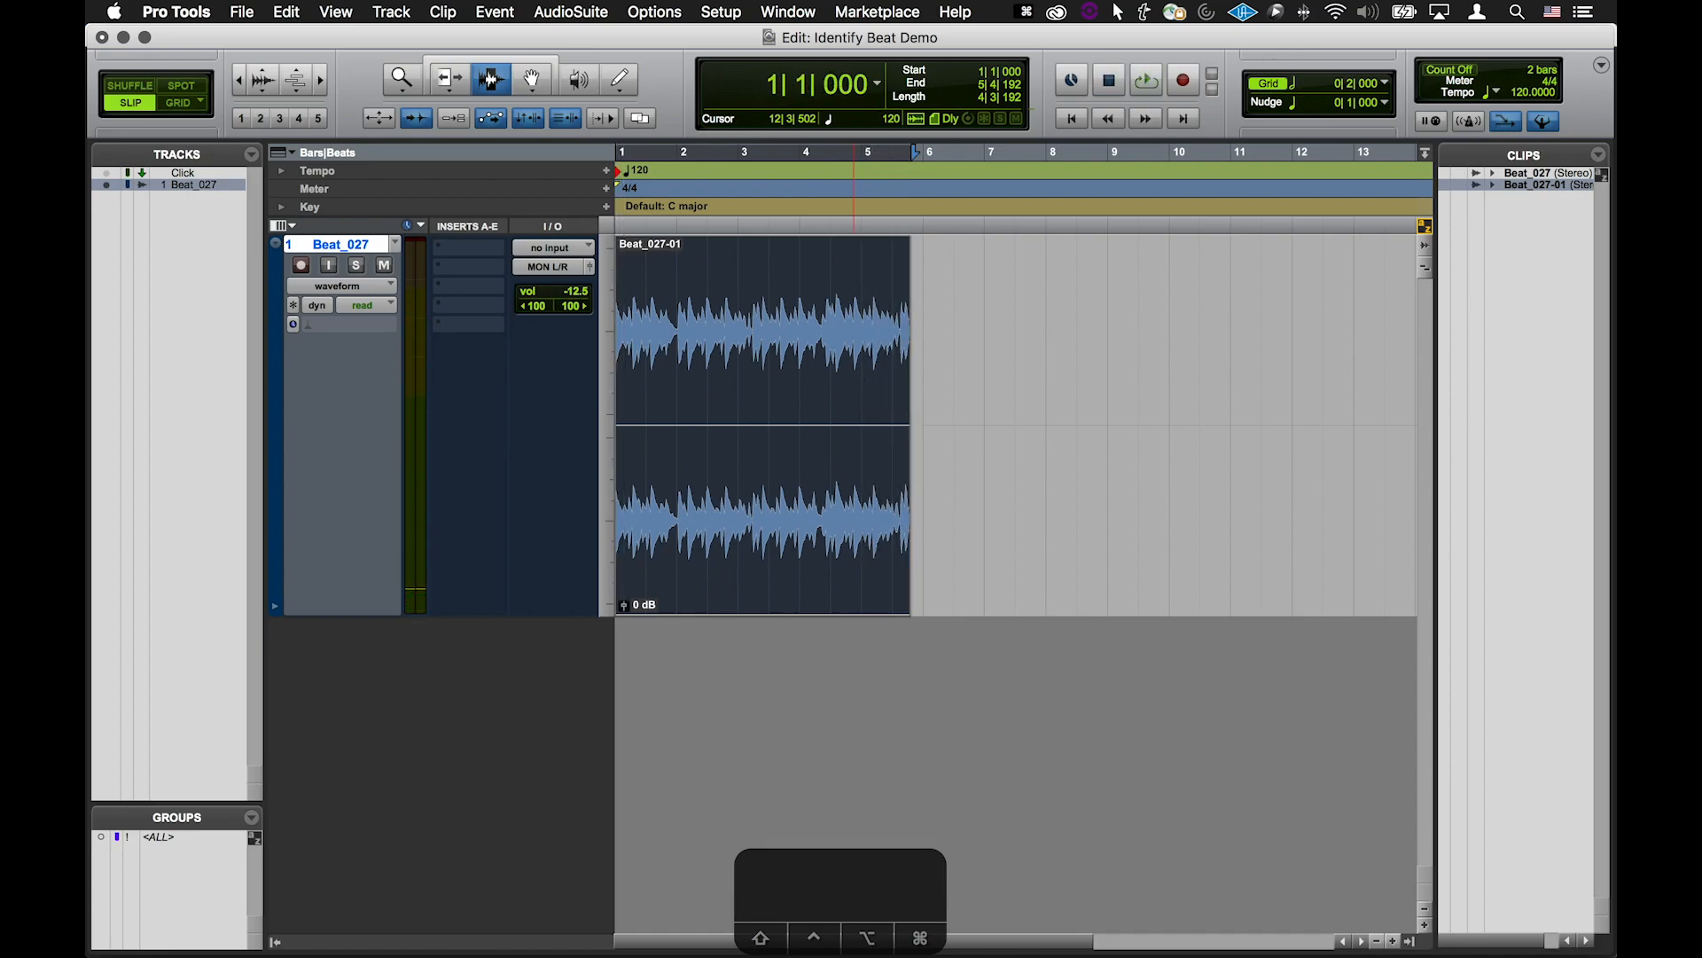
{"action": "left_click", "coordinate": [491, 12]}
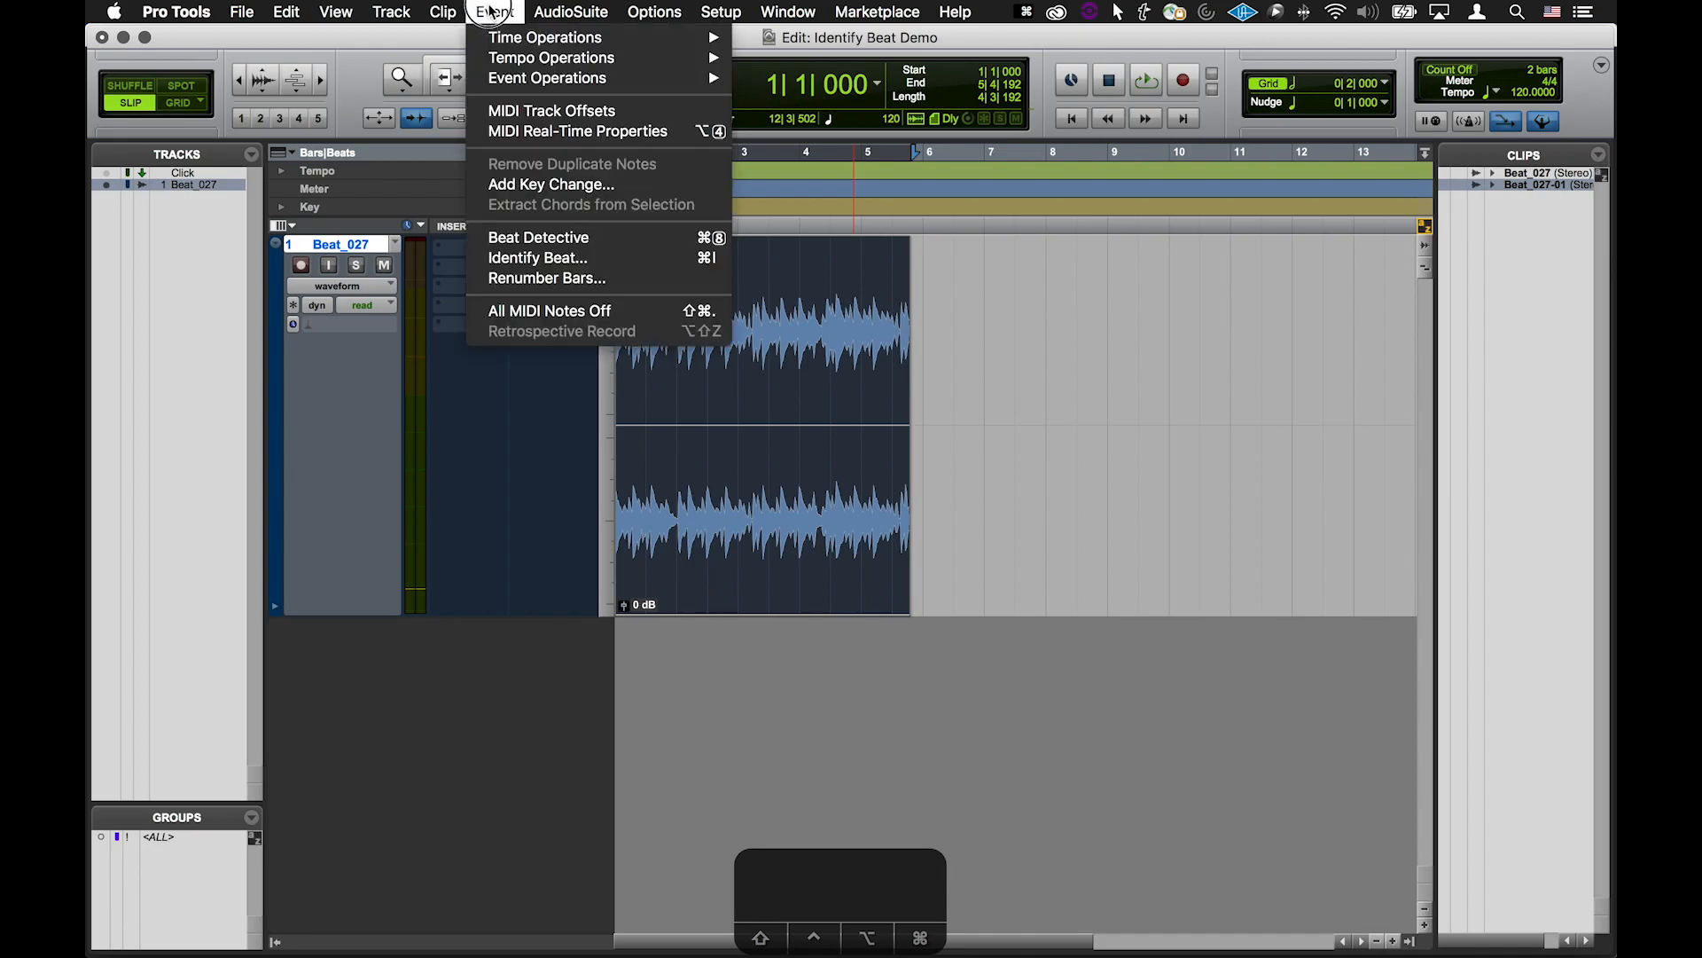
{"action": "left_click", "coordinate": [538, 258]}
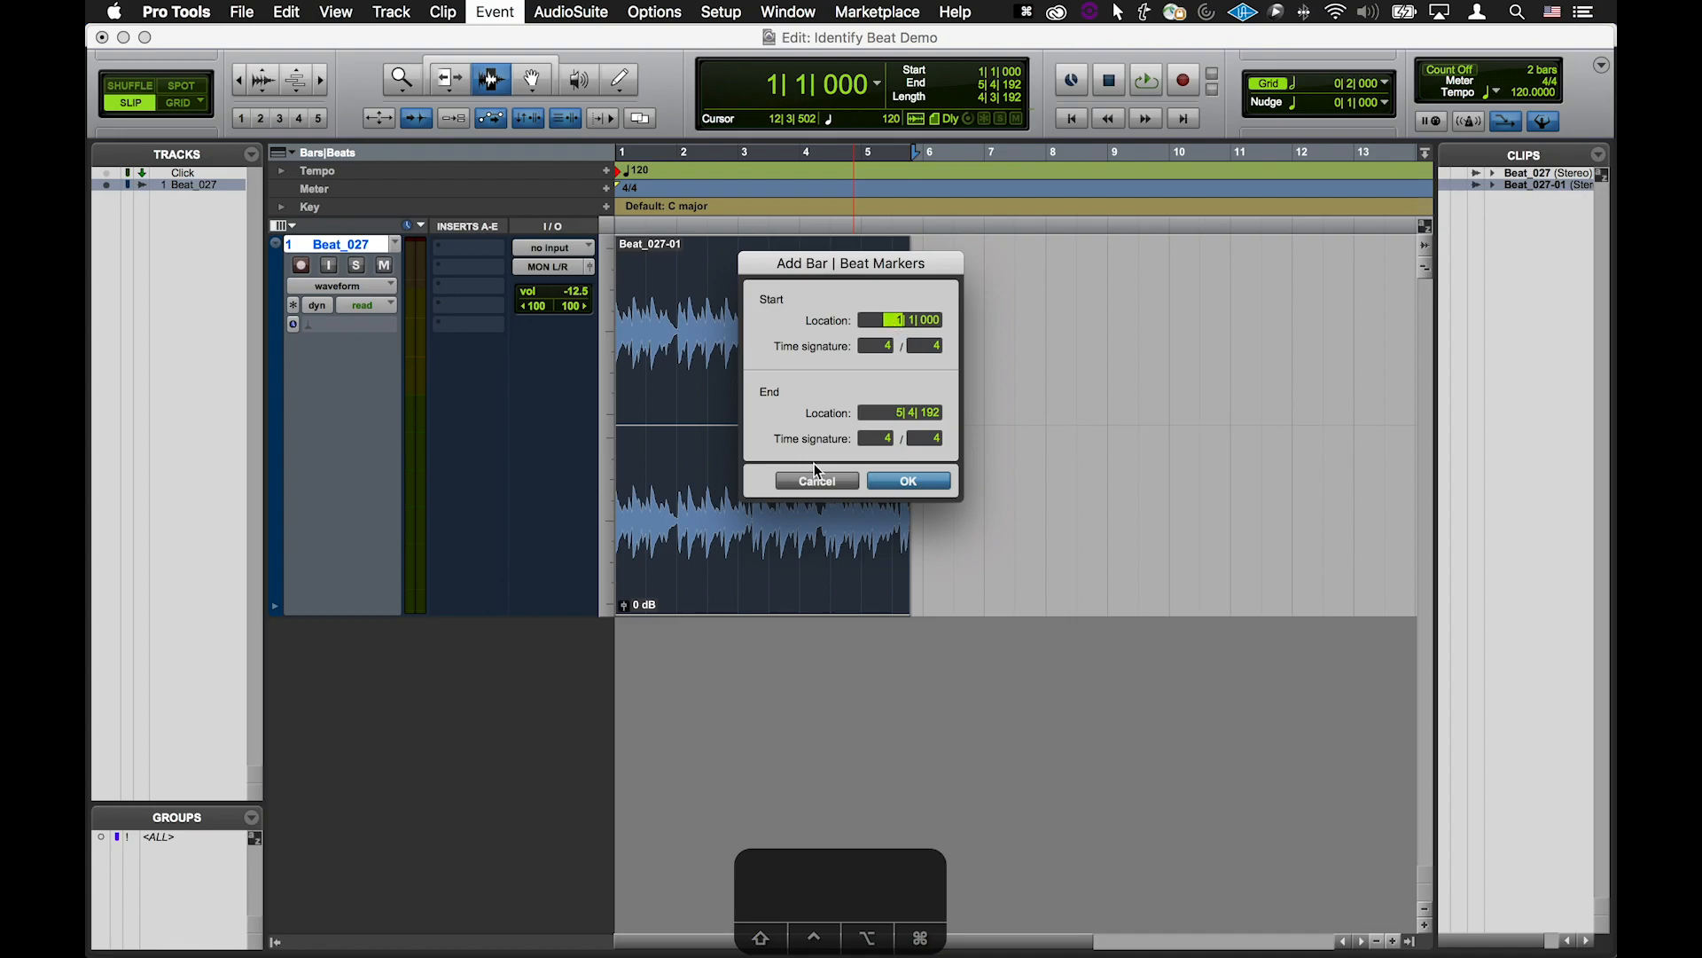
{"action": "left_click", "coordinate": [895, 415]}
{"action": "type", "text": "5"}
{"action": "key", "text": "Return"}
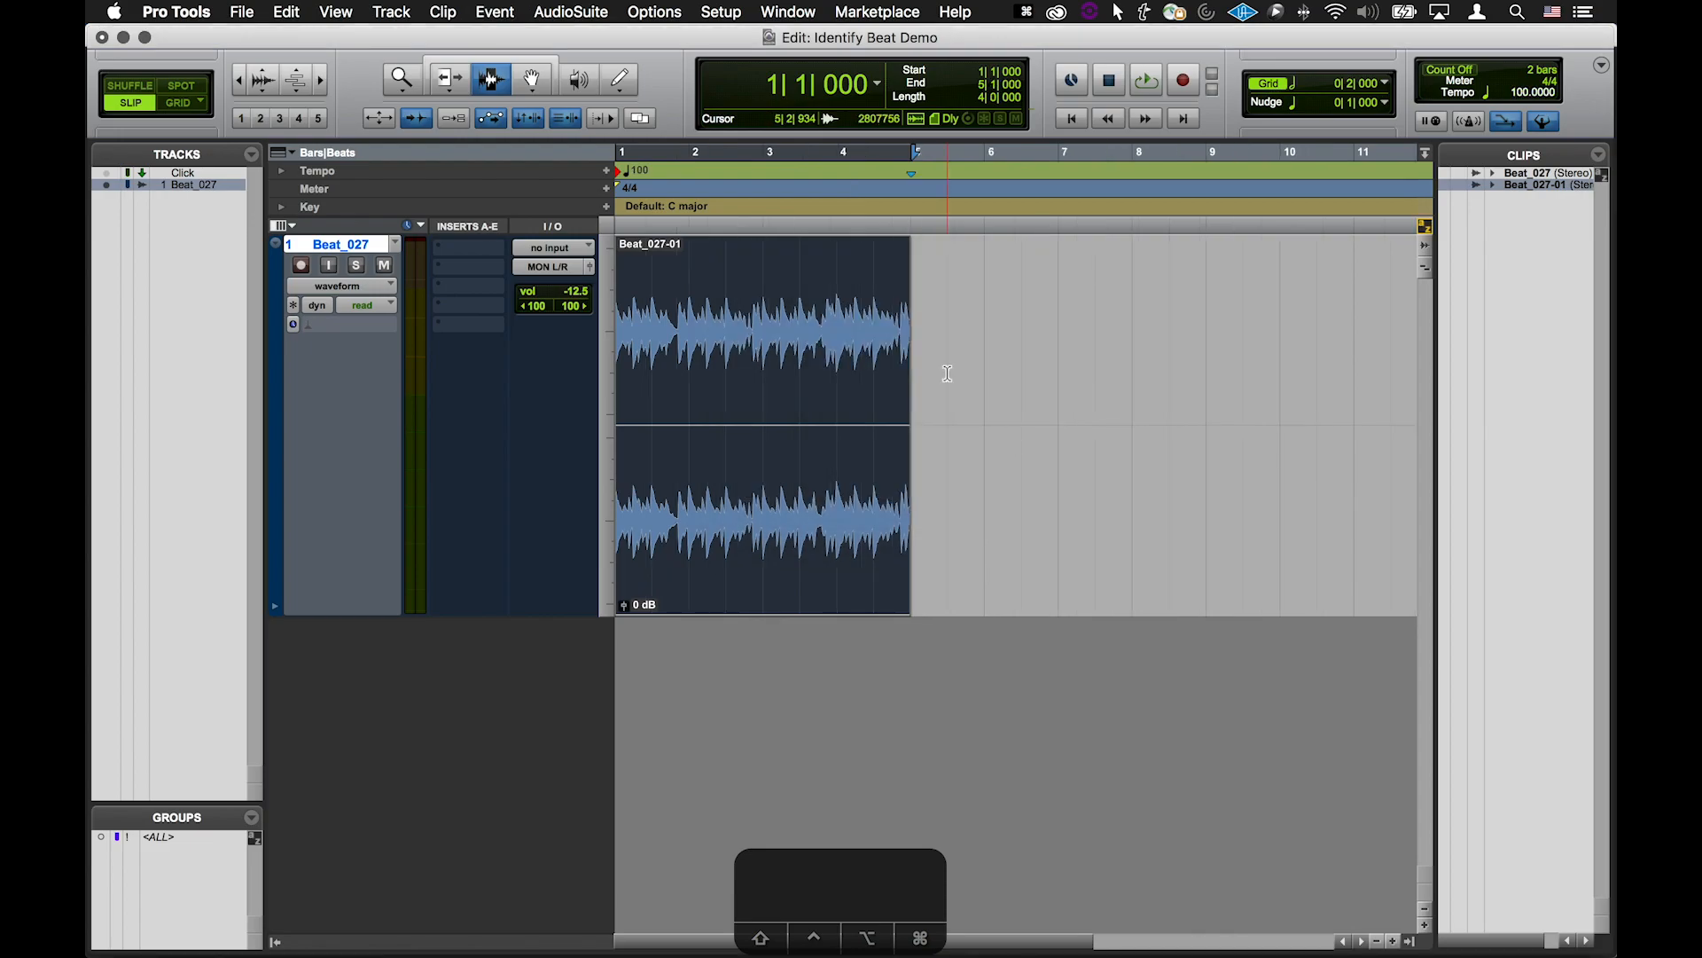
Turn on the metronome click and play the beat briefly against the new session tempo
{"action": "left_click", "coordinate": [1472, 123]}
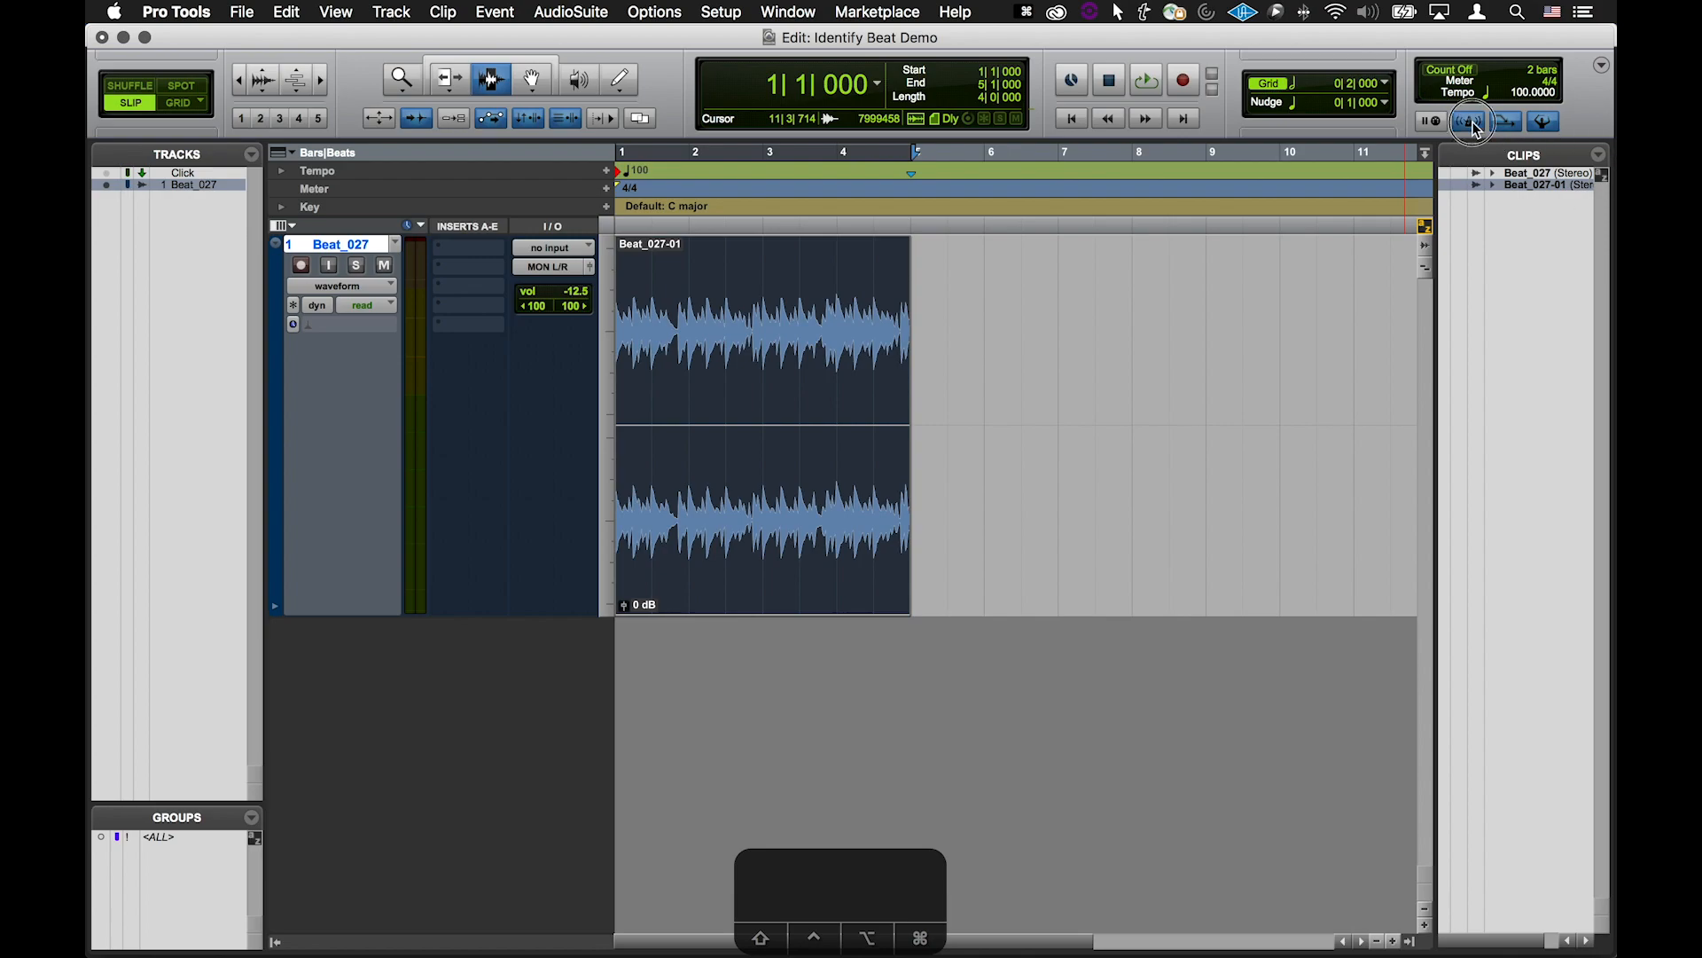
{"action": "key", "text": "space"}
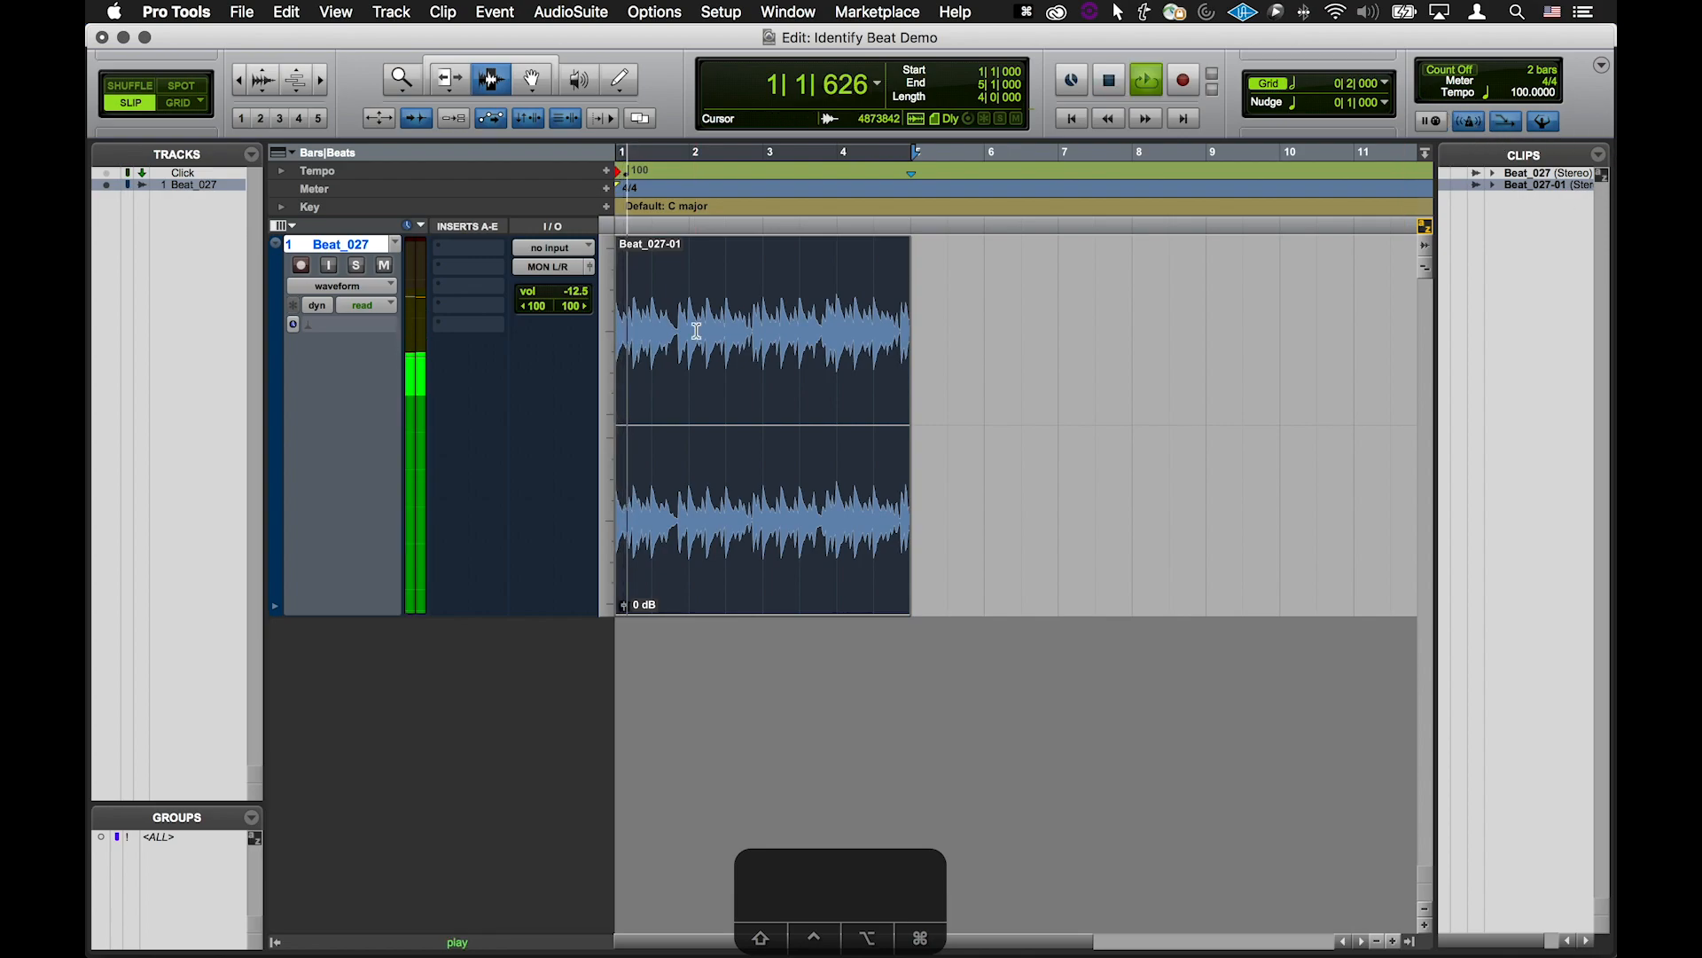
{"action": "key", "text": "space"}
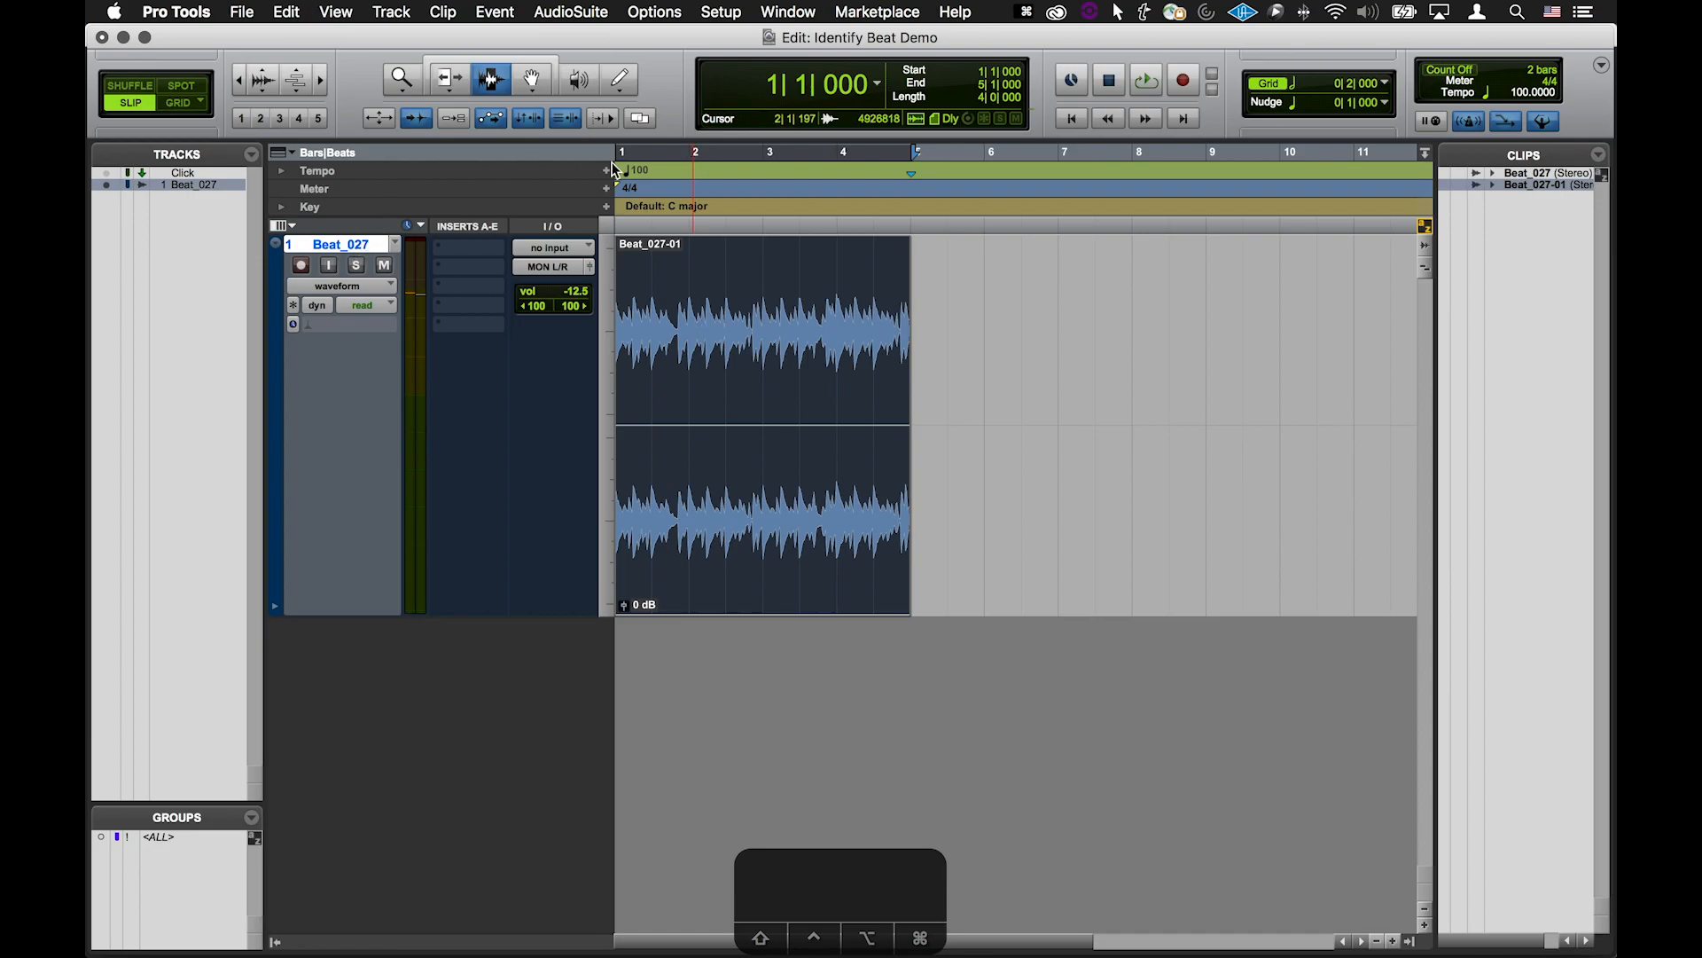
{"action": "key", "text": "ctrl+0"}
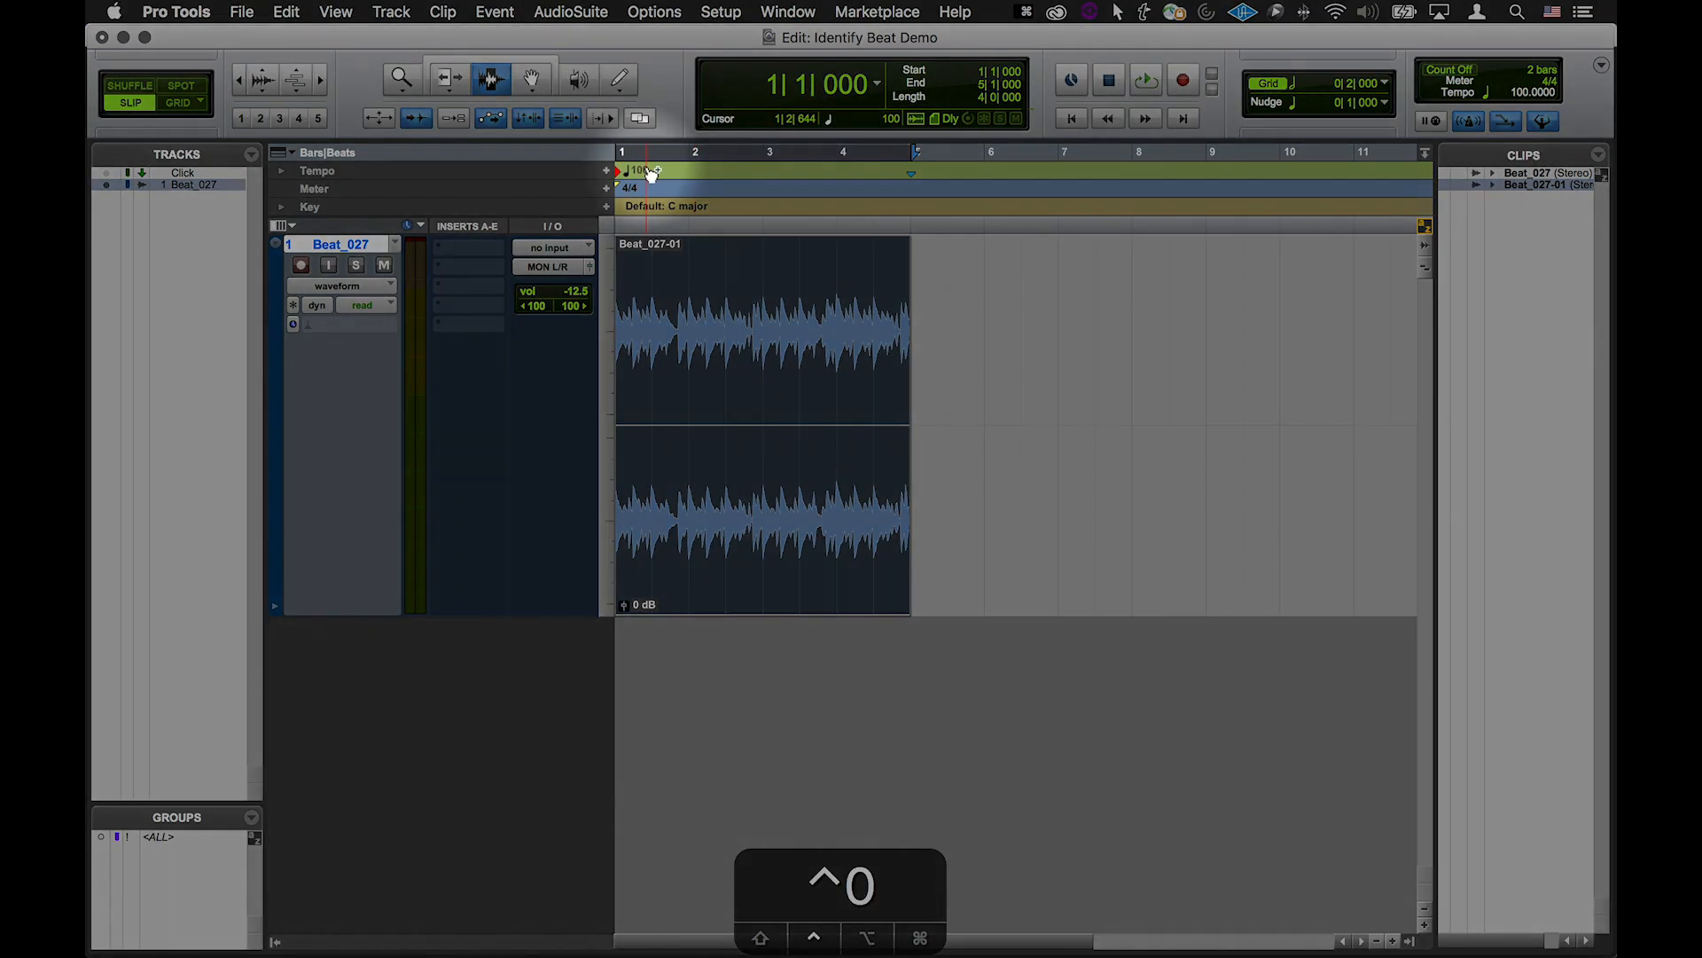